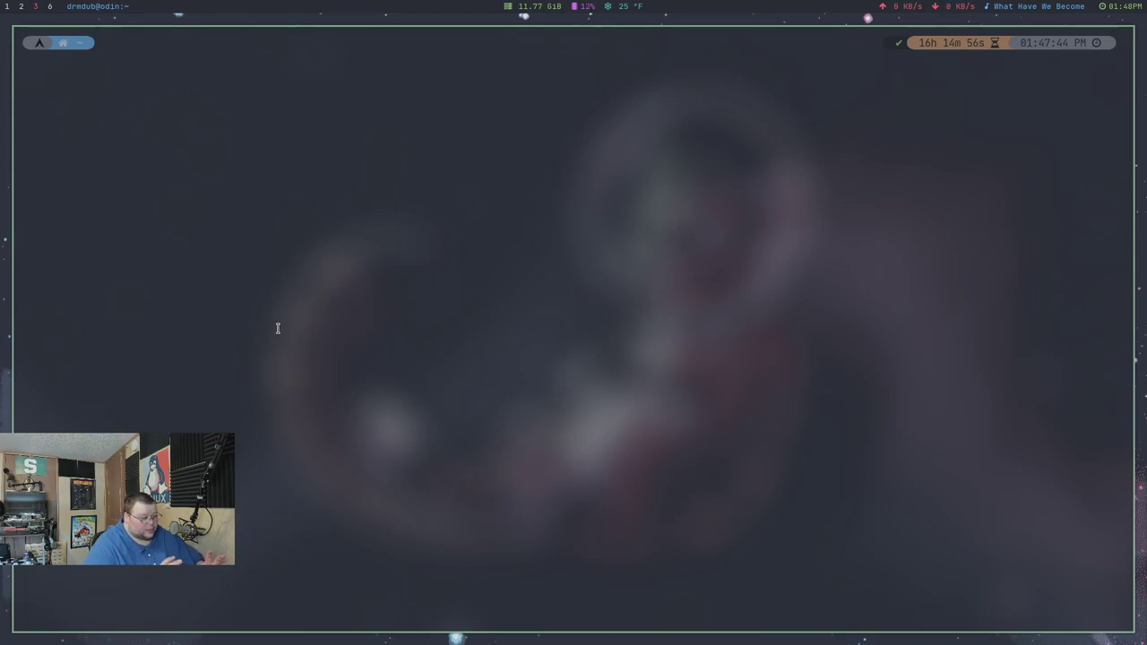
Look up the i3ass package with paru and leave its package selection prompt without installing anything
text(paru )
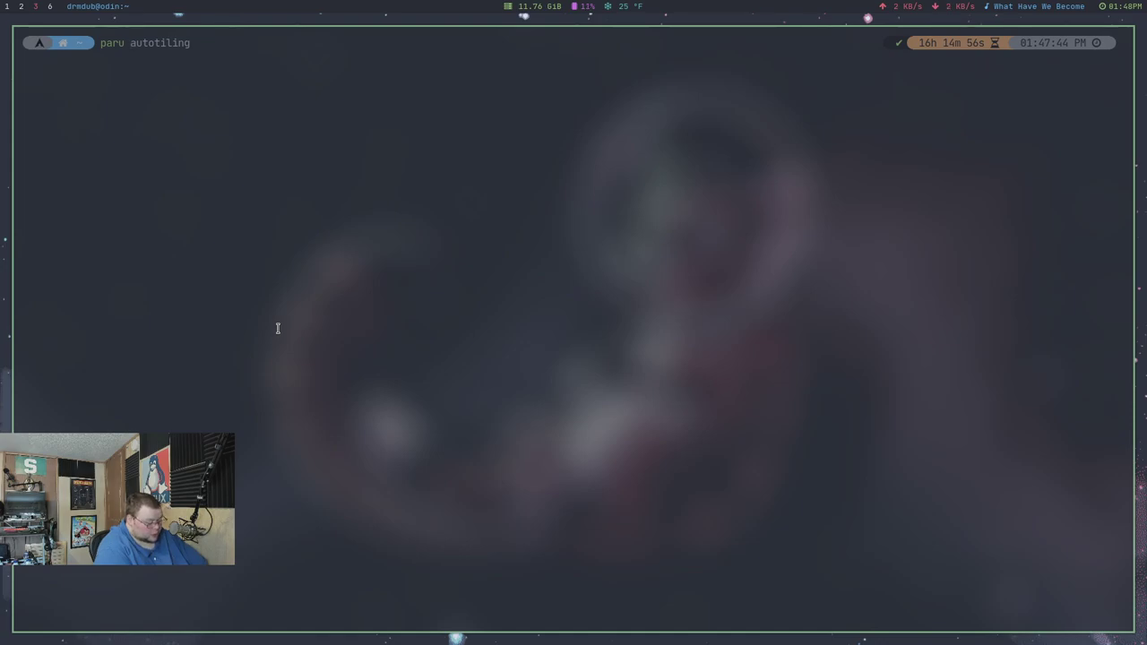
text(i3ass)
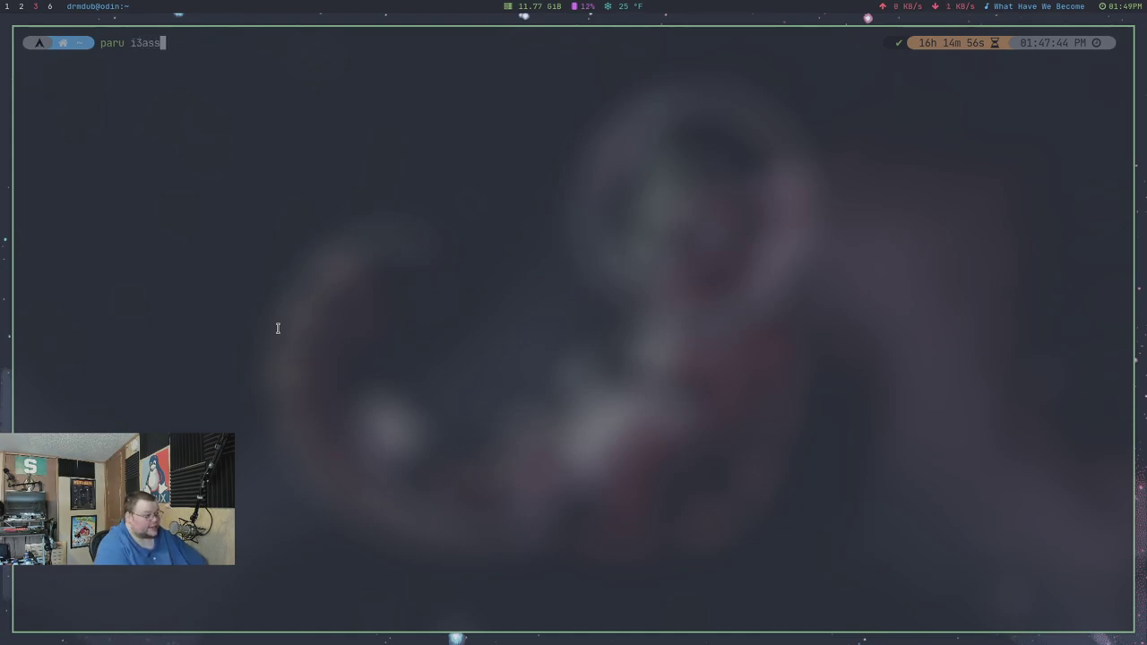
key(Return)
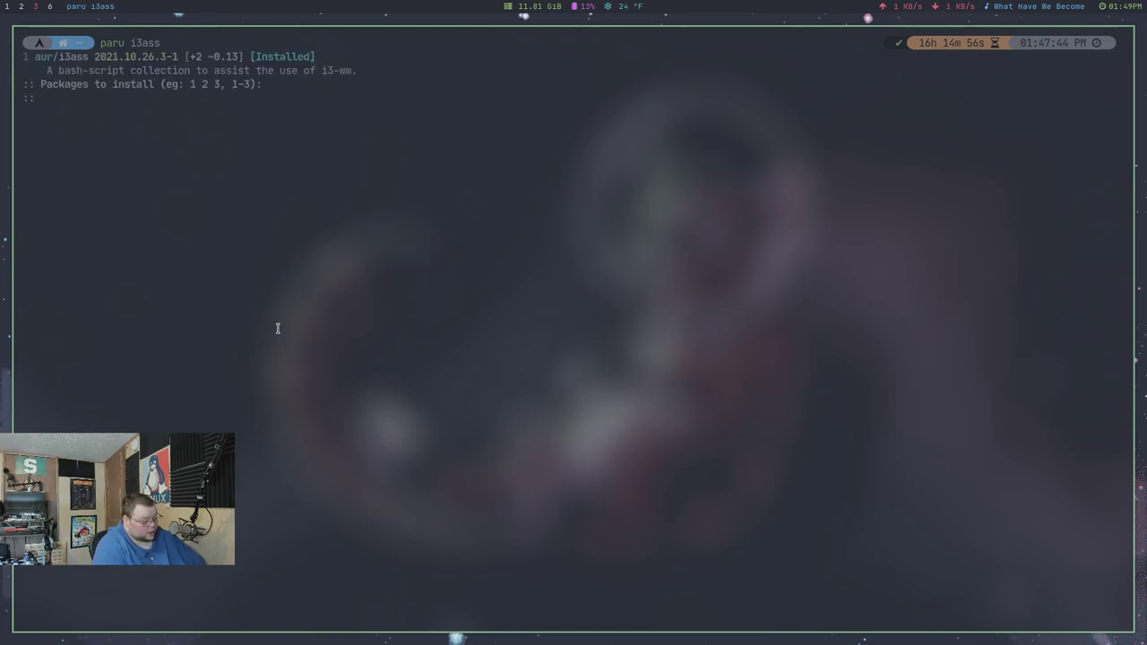
text(1)
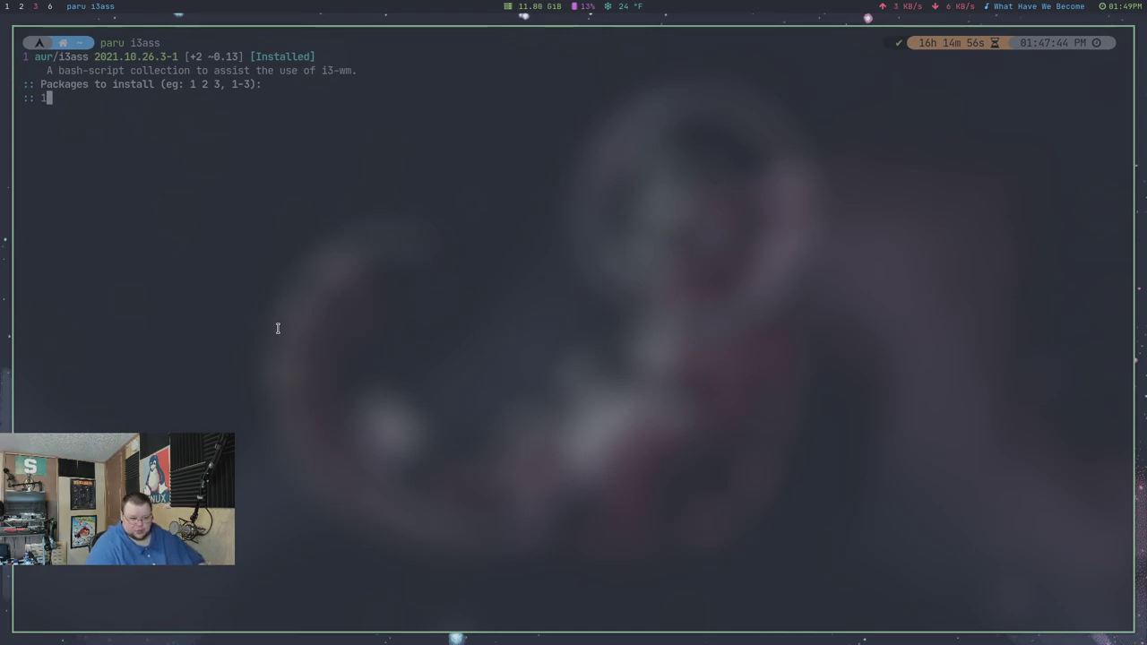
key(ctrl+c)
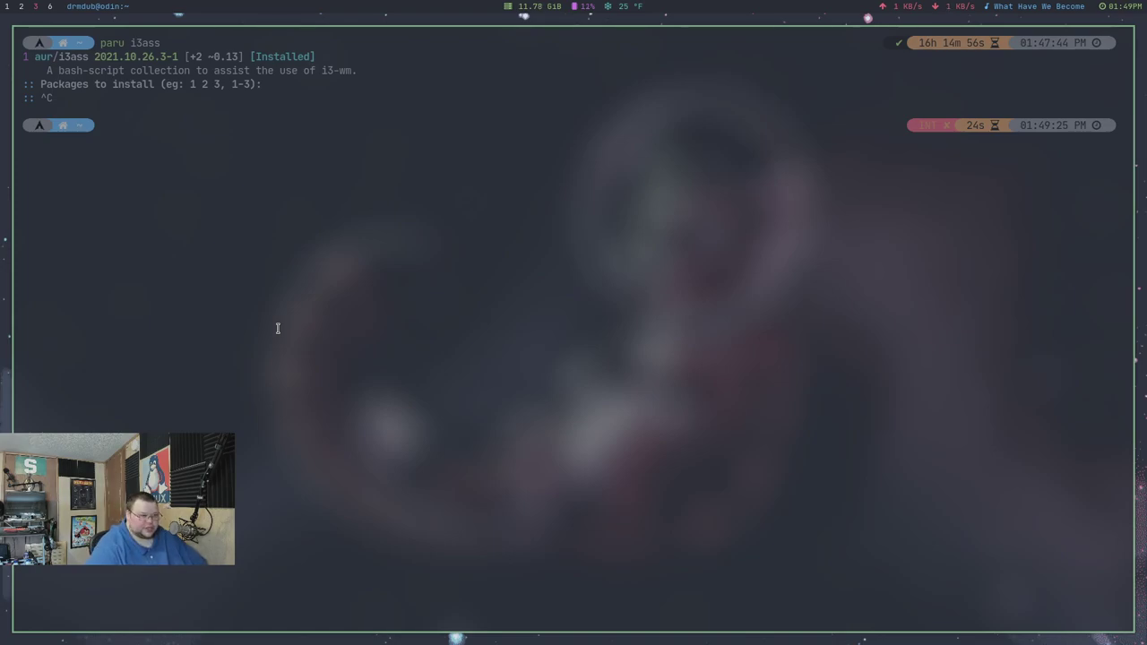
Switch to Firefox and read the i3run wiki page's table of target window states and their actions
key(ctrl+d)
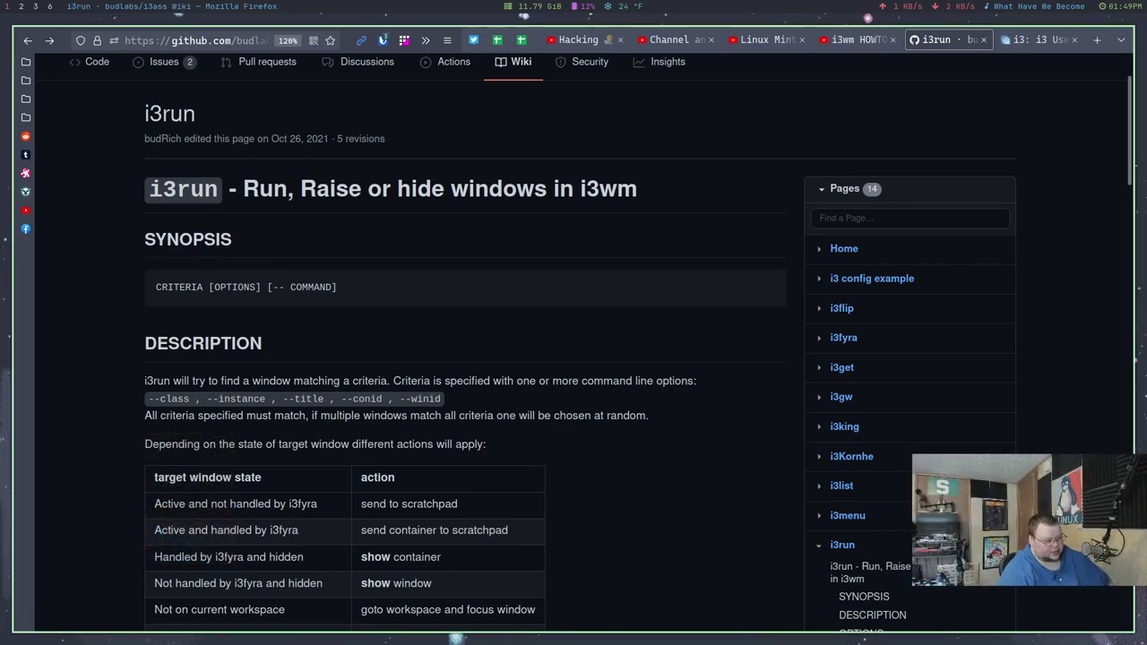
scroll(868, 479, down, 2)
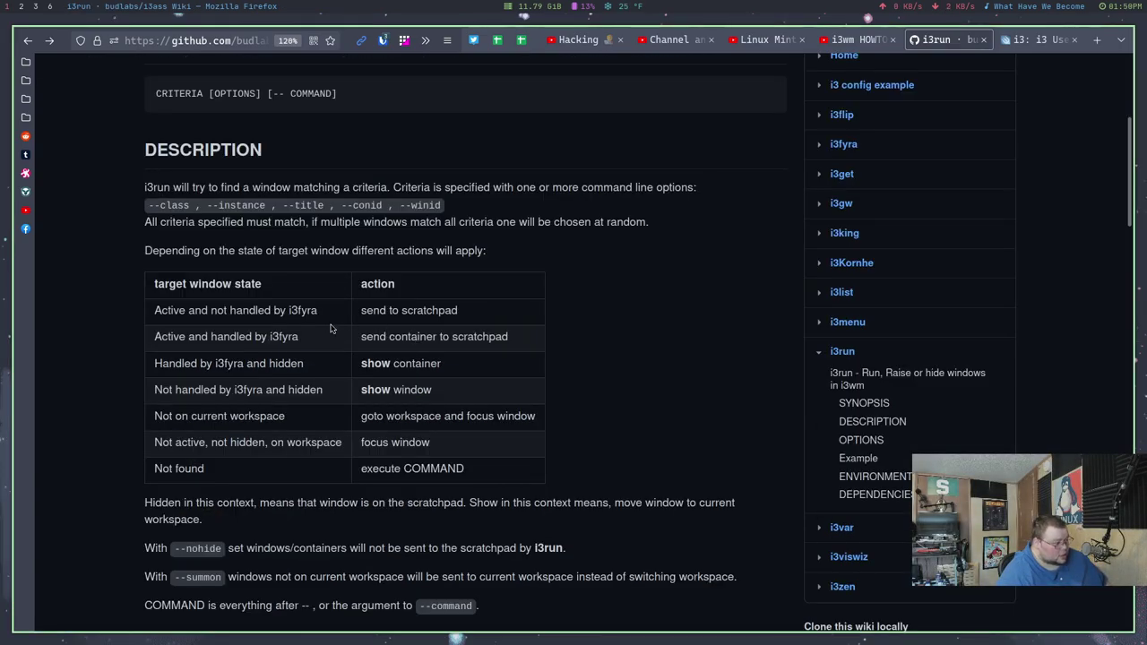
drag(150, 305, 404, 469)
click(426, 402)
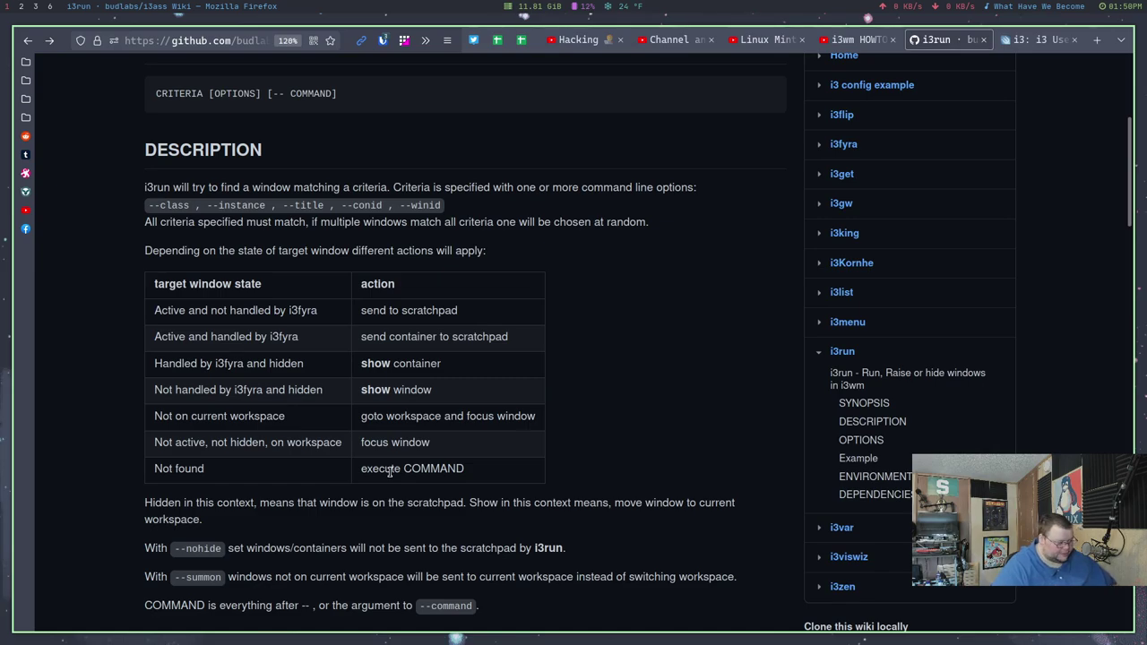
scroll(381, 470, down, 5)
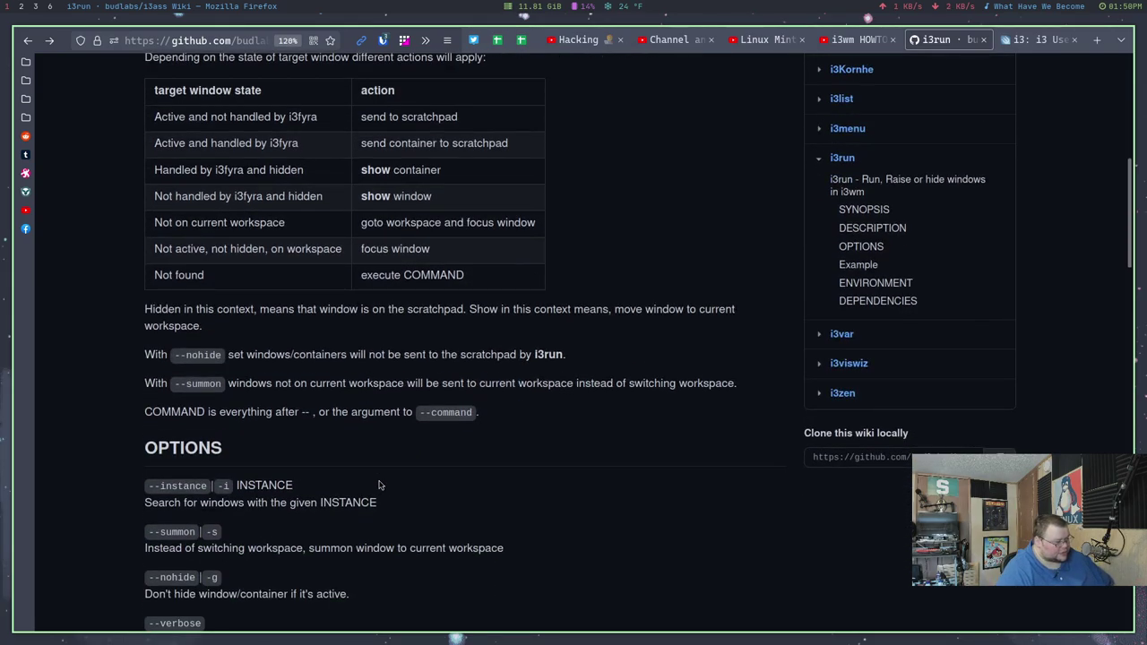
scroll(323, 412, up, 5)
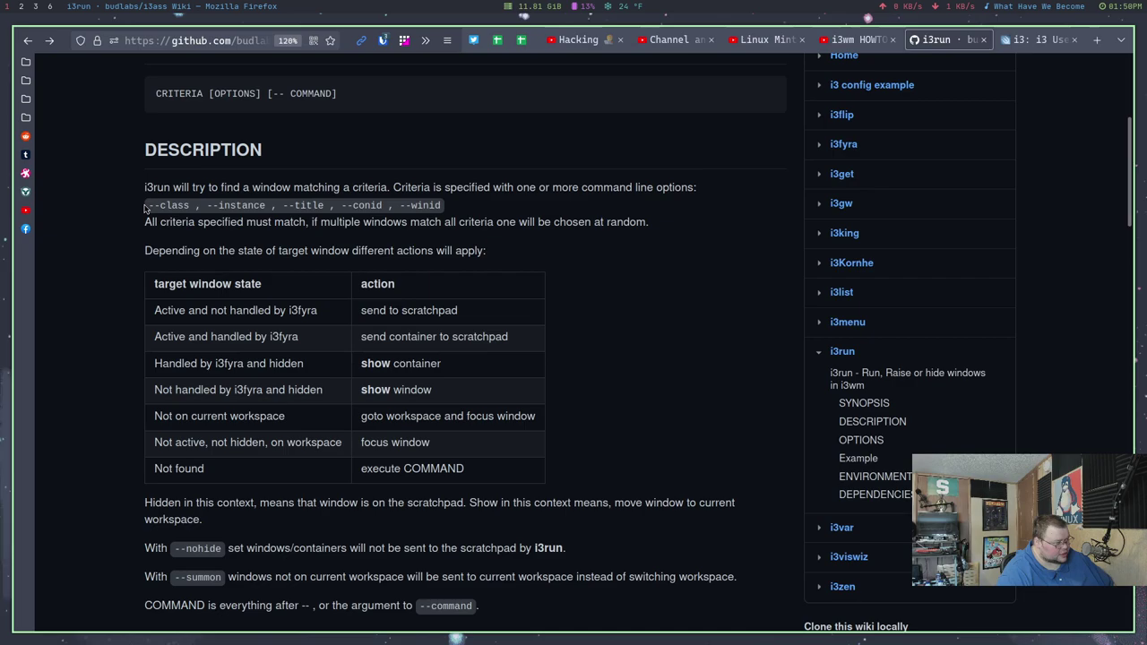
Highlight the window criteria options in the i3run description, from --class to --winid, and single out --title
drag(146, 206, 448, 210)
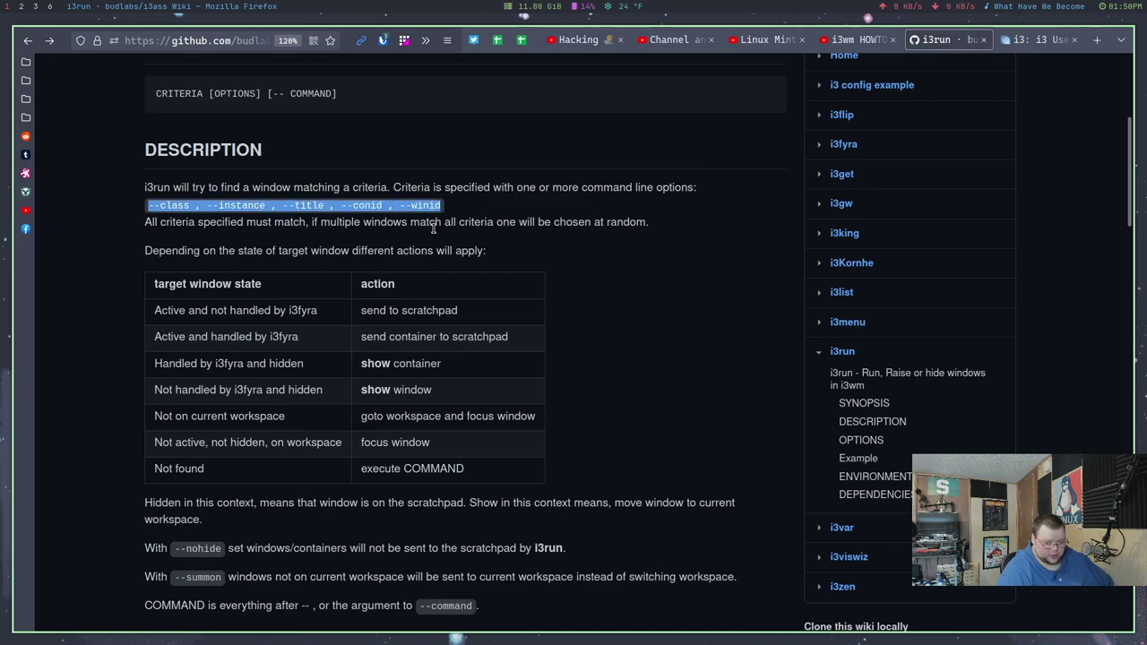
click(417, 236)
drag(150, 207, 328, 205)
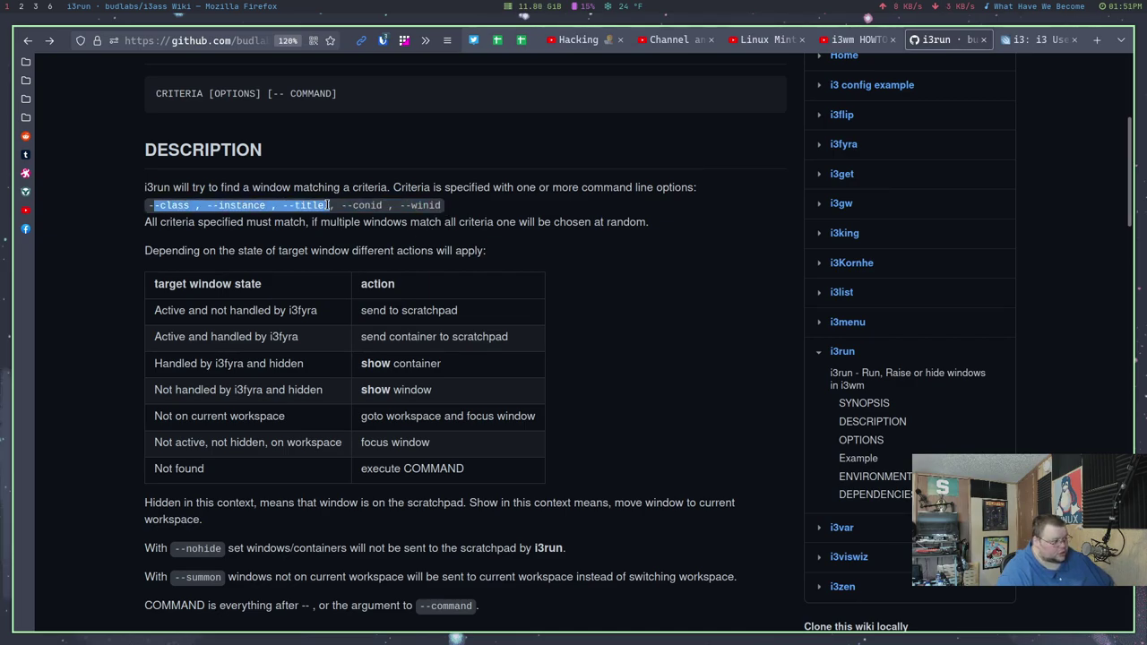
click(324, 207)
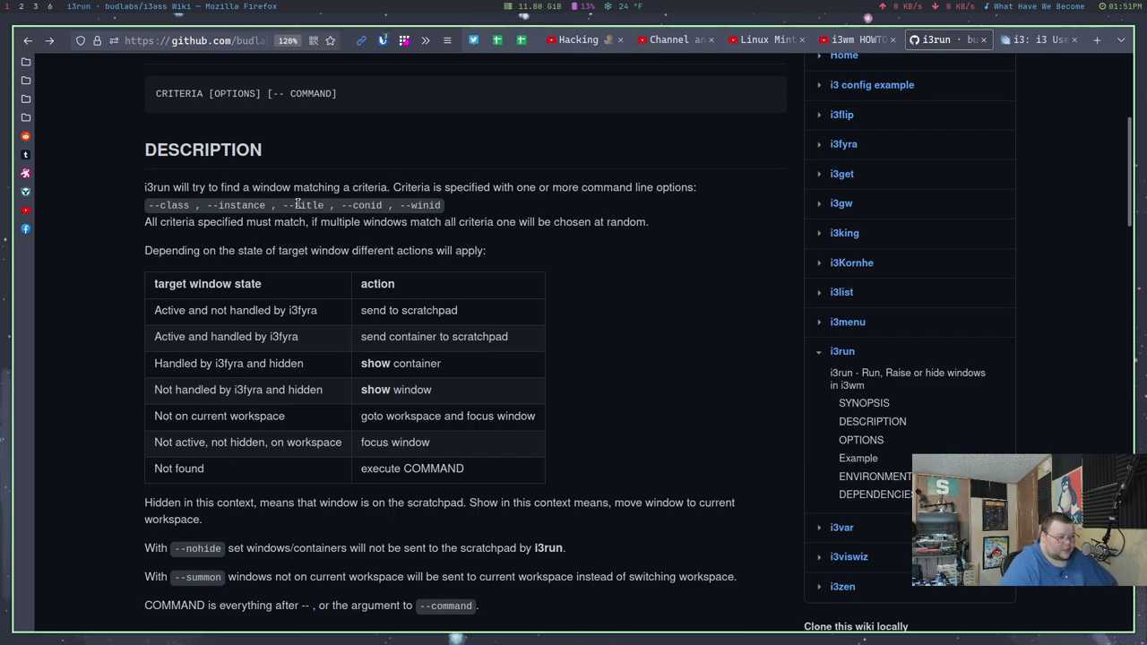
drag(279, 205, 326, 205)
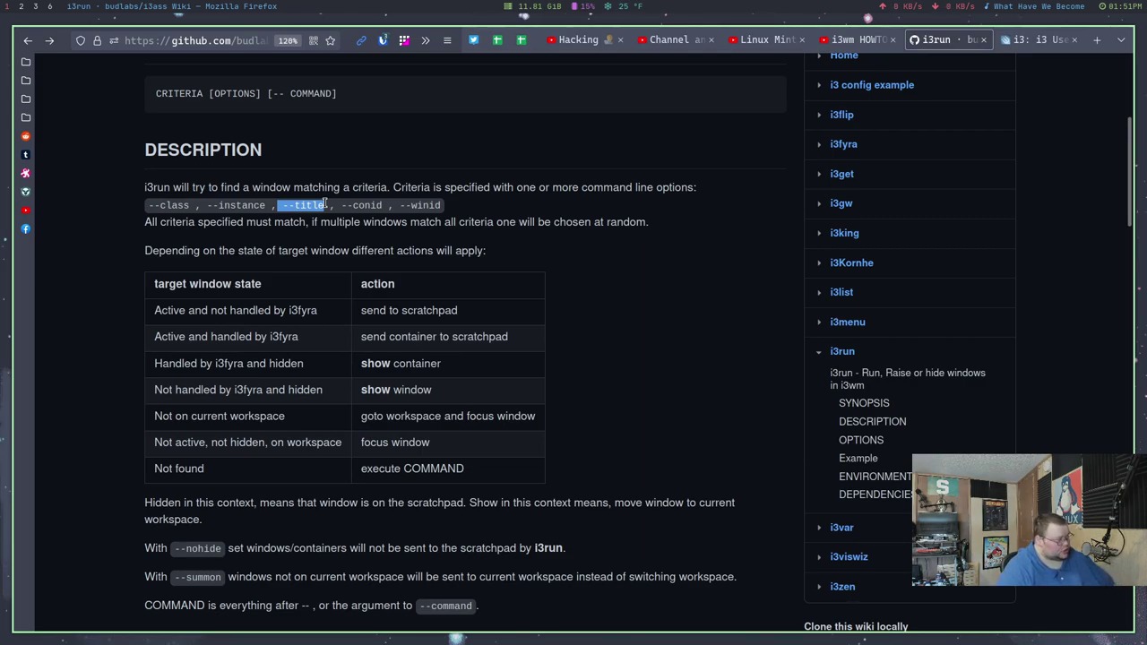
Return to the terminal workspace, bring up the pulsewindow audio mixer scratchpad and dismiss it
key(super+3)
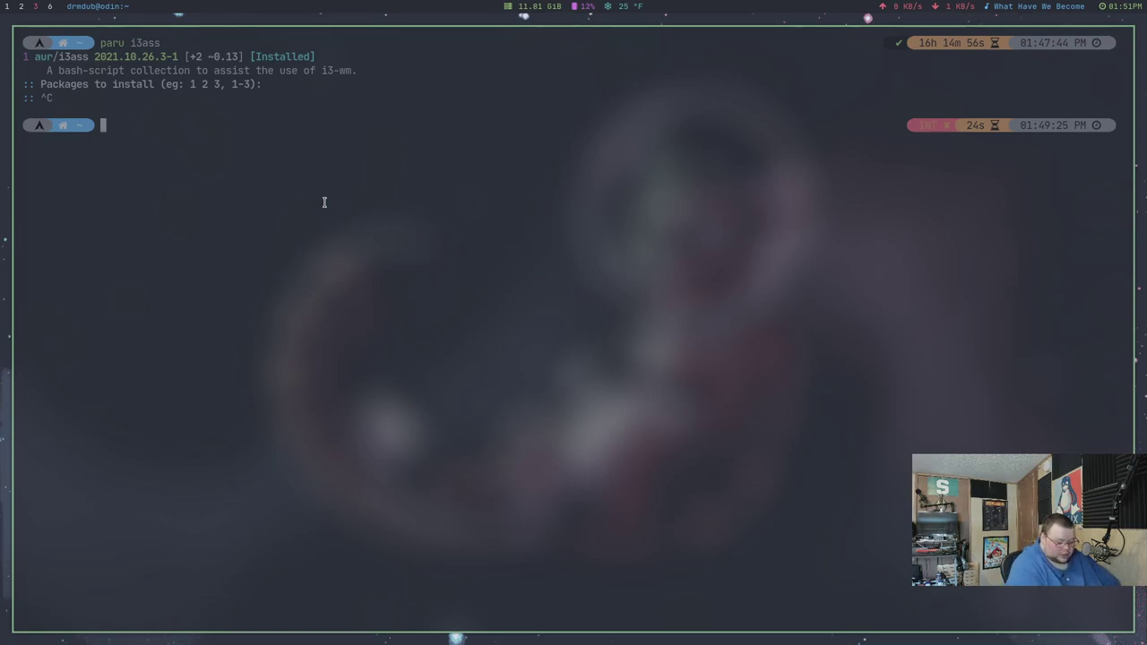
key(super+p)
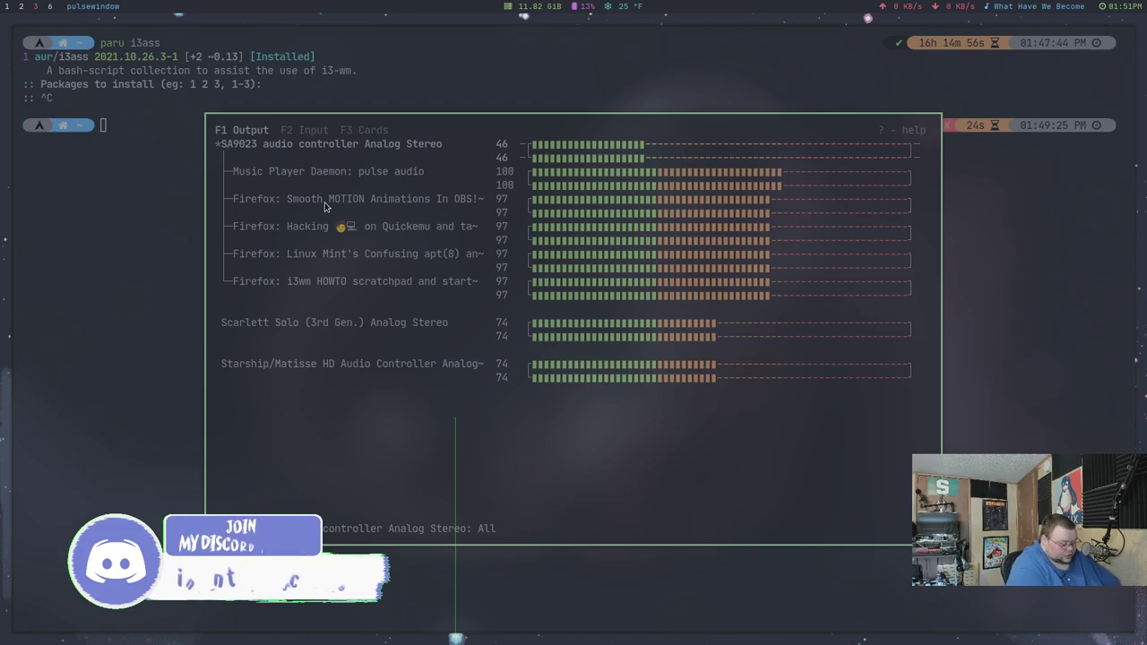
key(q)
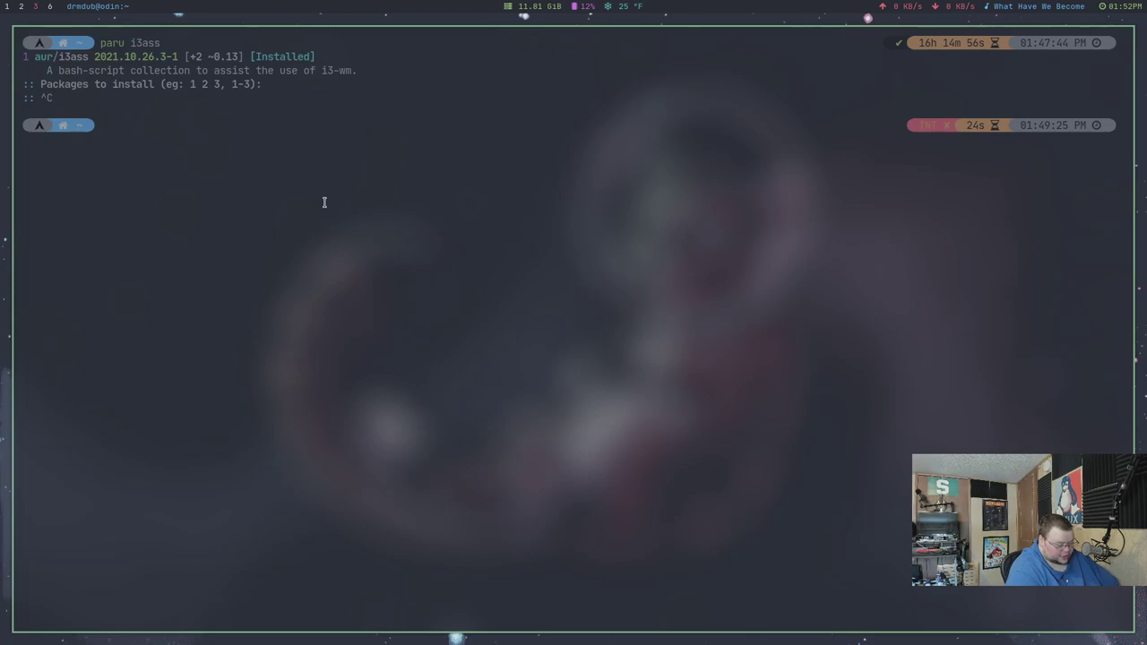
Bring up the ttrm scratchpad terminal and run htop in it
key(super+Return)
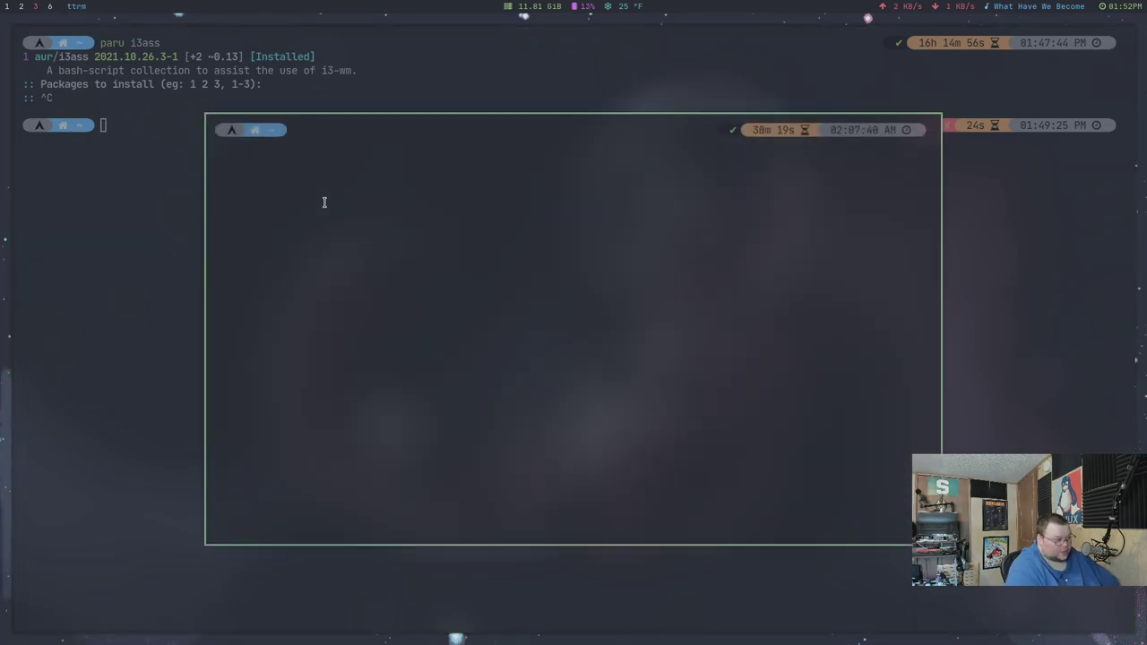
text(htop)
key(Return)
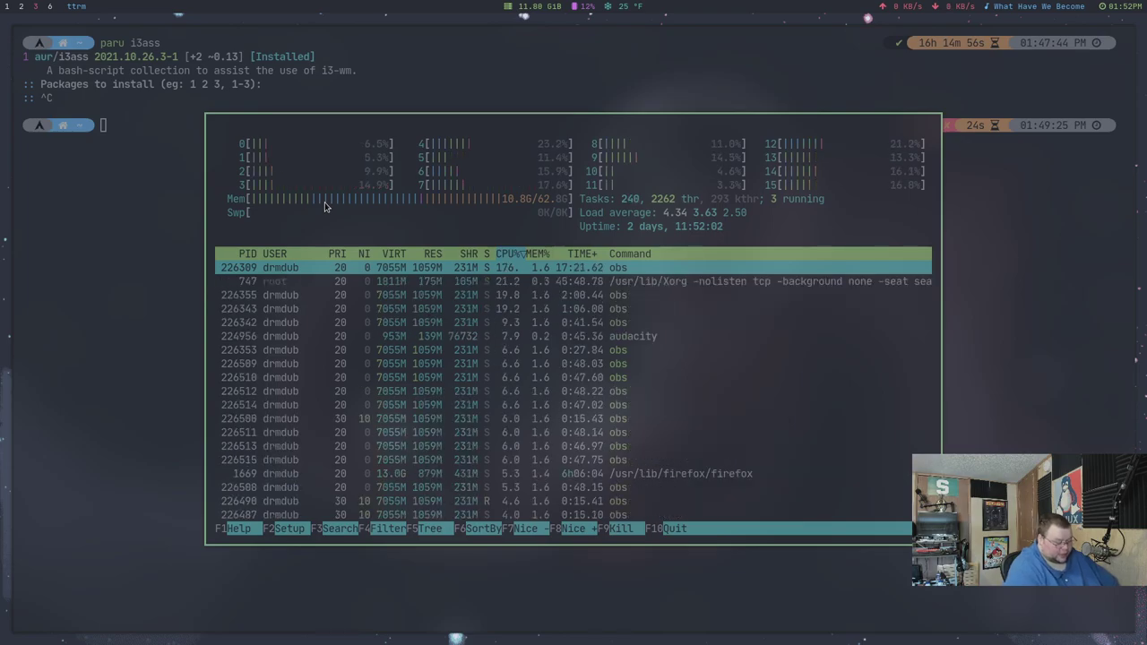
Toggle the ttrm scratchpad repeatedly with htop running, quit htop and leave the scratchpad hidden
key(super+minus)
key(super+minus)
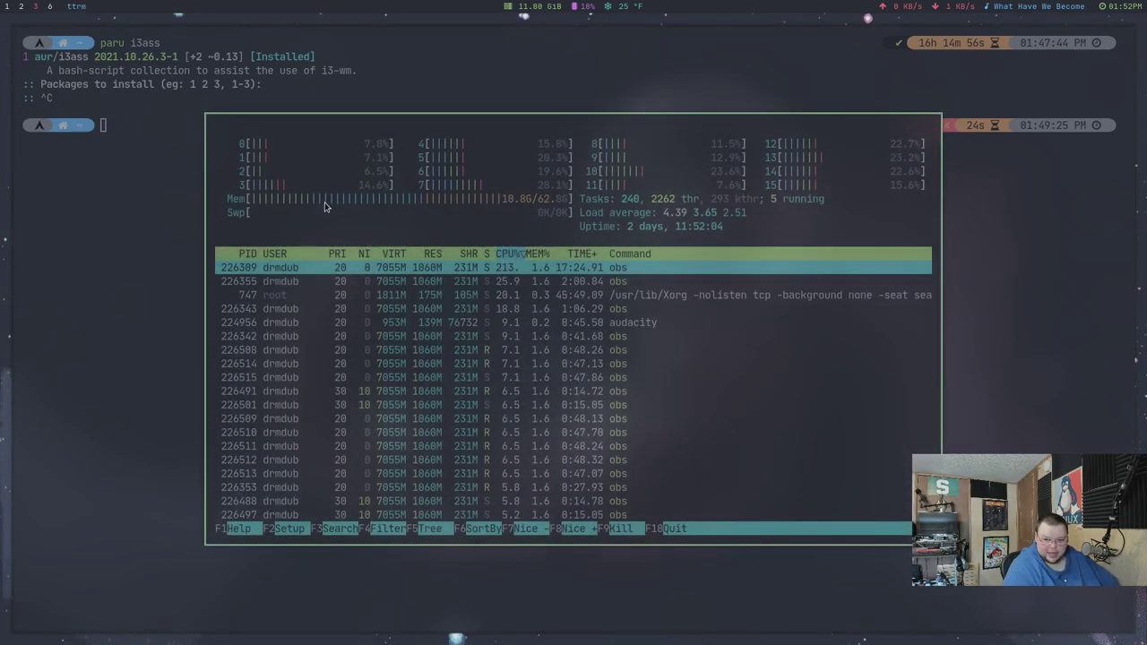
key(super+minus)
key(super+minus)
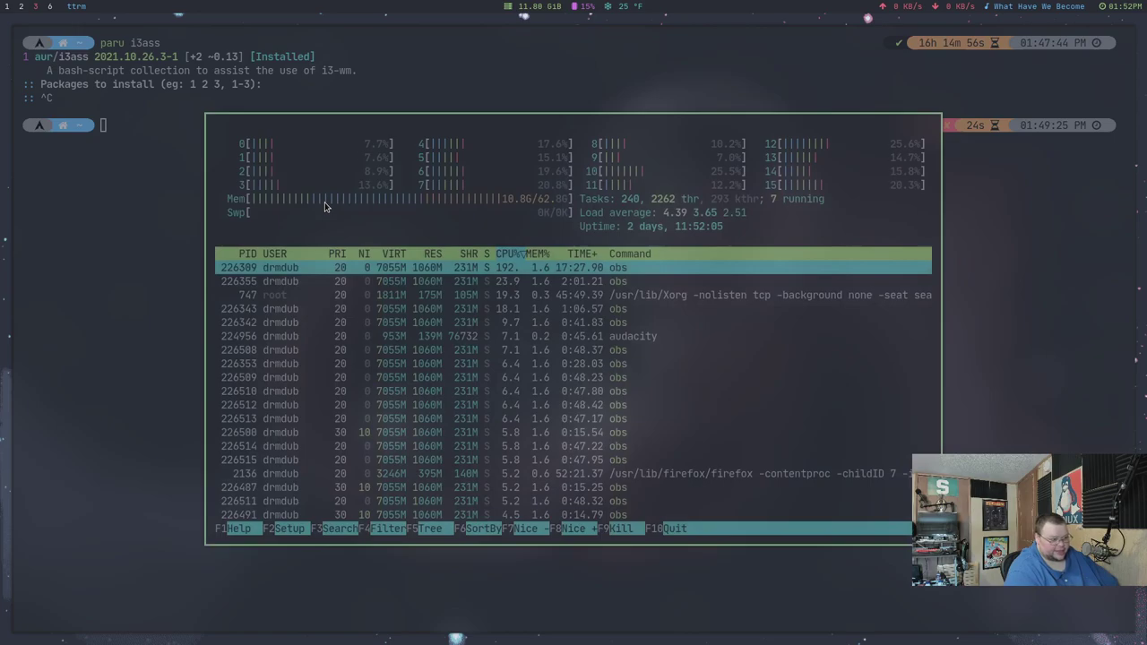
key(super+minus)
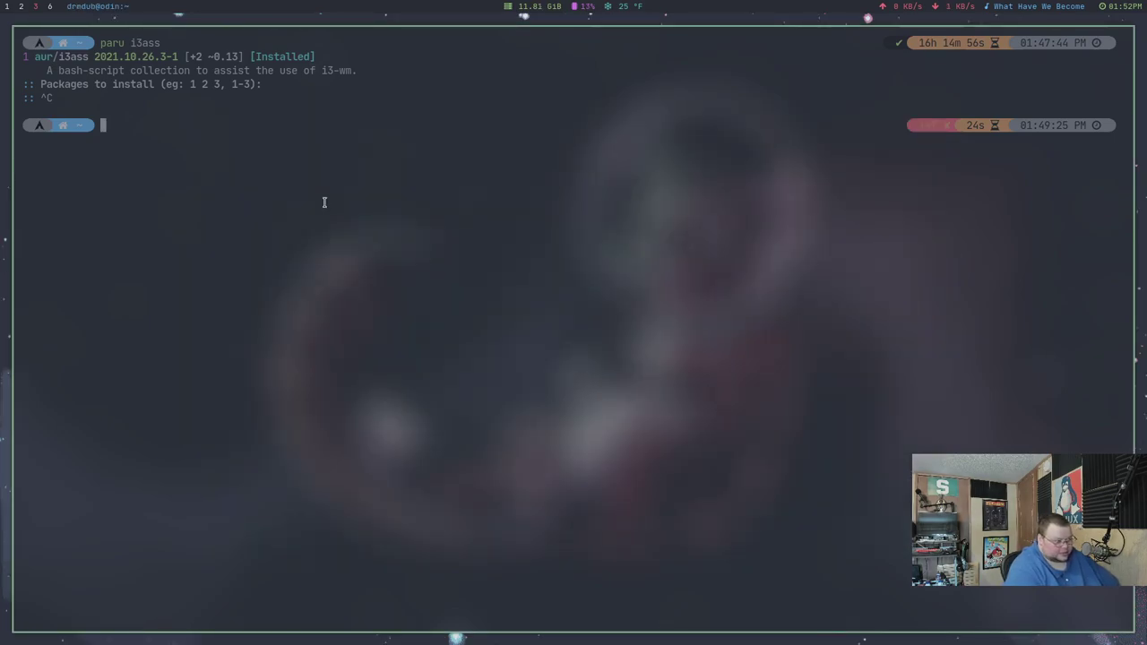
key(super+minus)
key(super+minus)
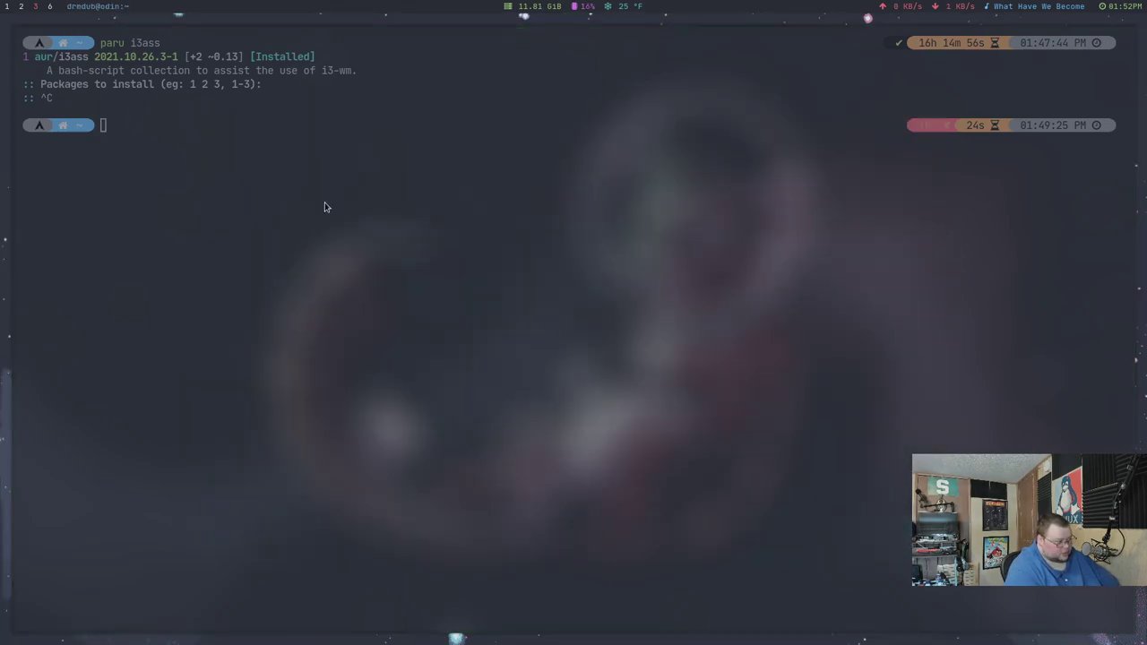
key(super+minus)
key(super+minus)
key(super+minus)
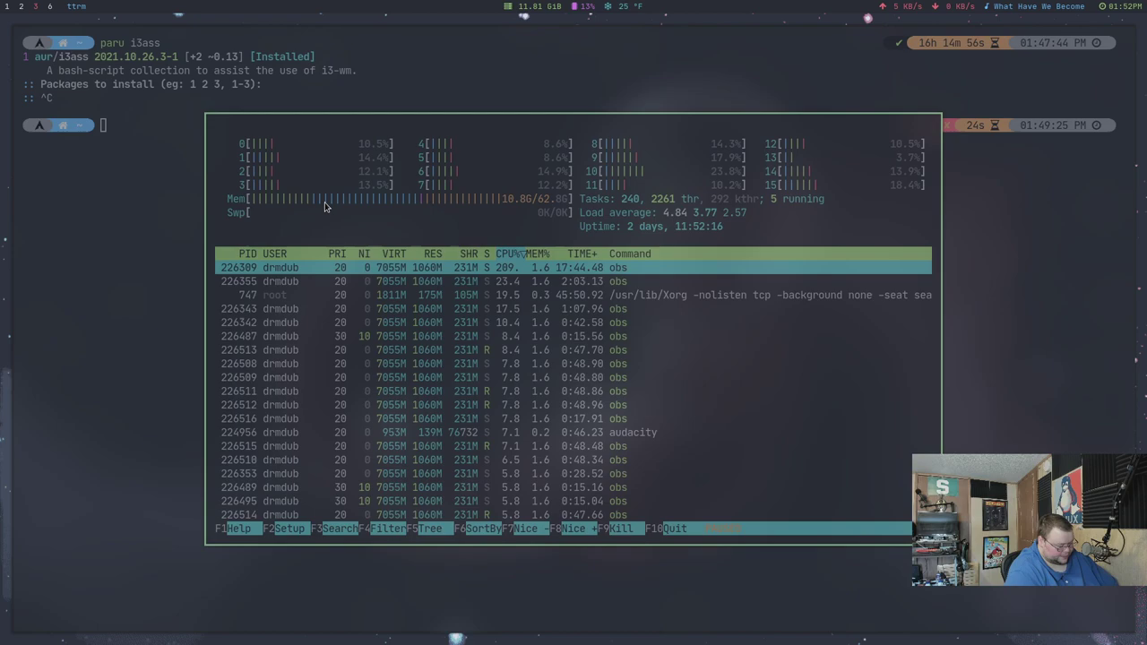
key(q)
key(super+minus)
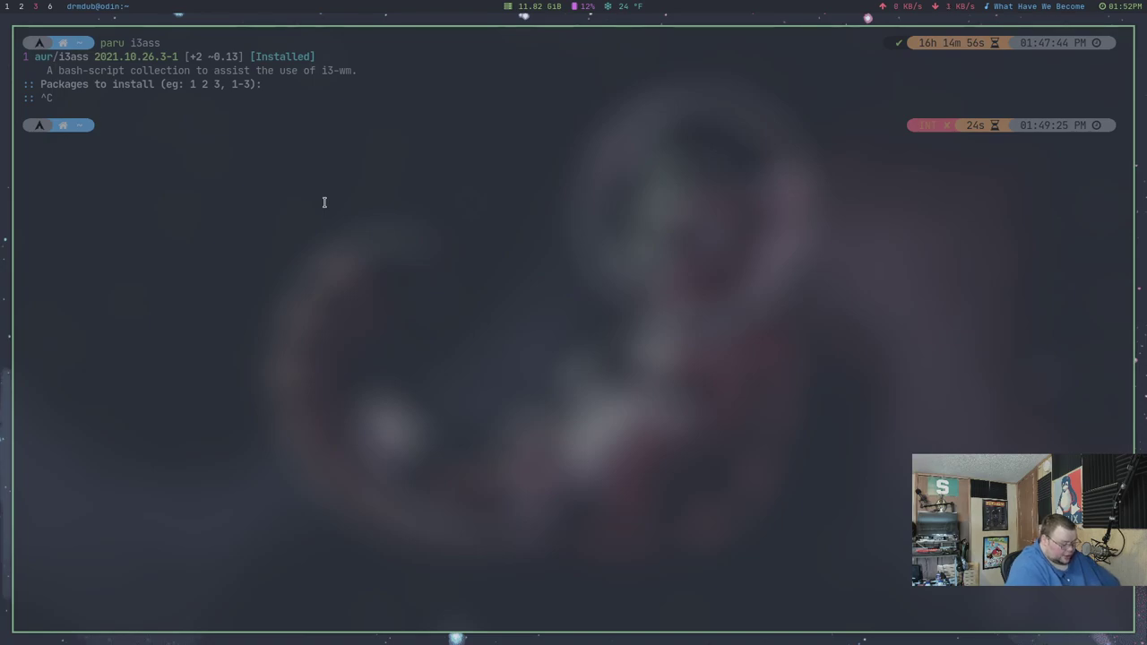
Bring up the mus music player scratchpad, dismiss it, and clear the stray character from the terminal prompt
text(v)
key(super+r)
key(q)
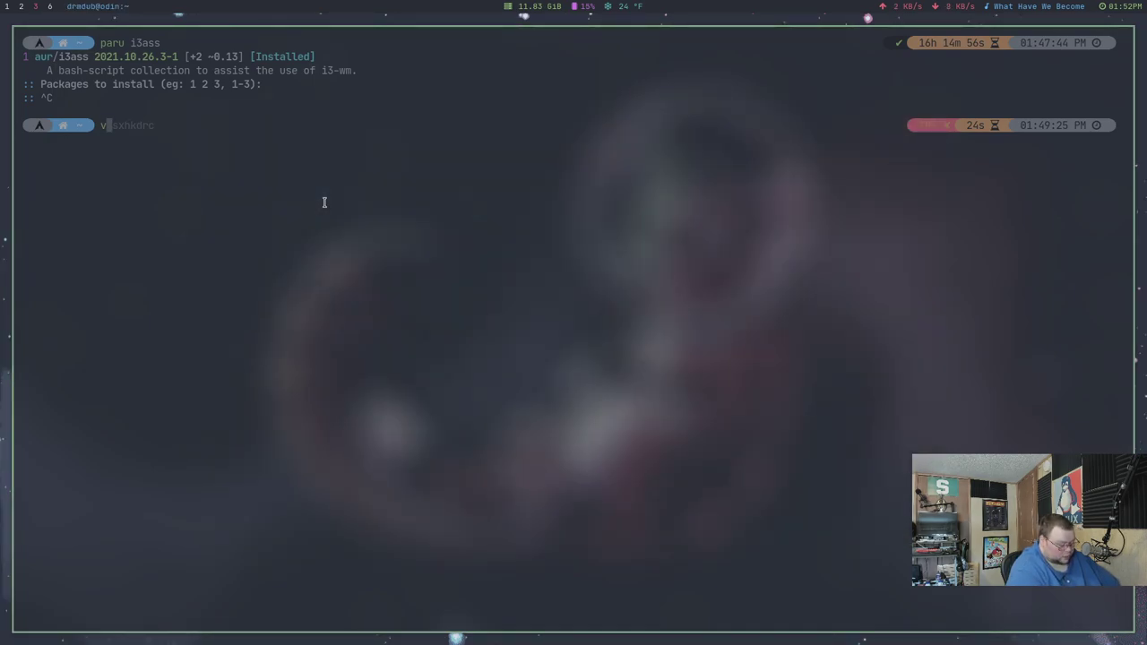
key(super+m)
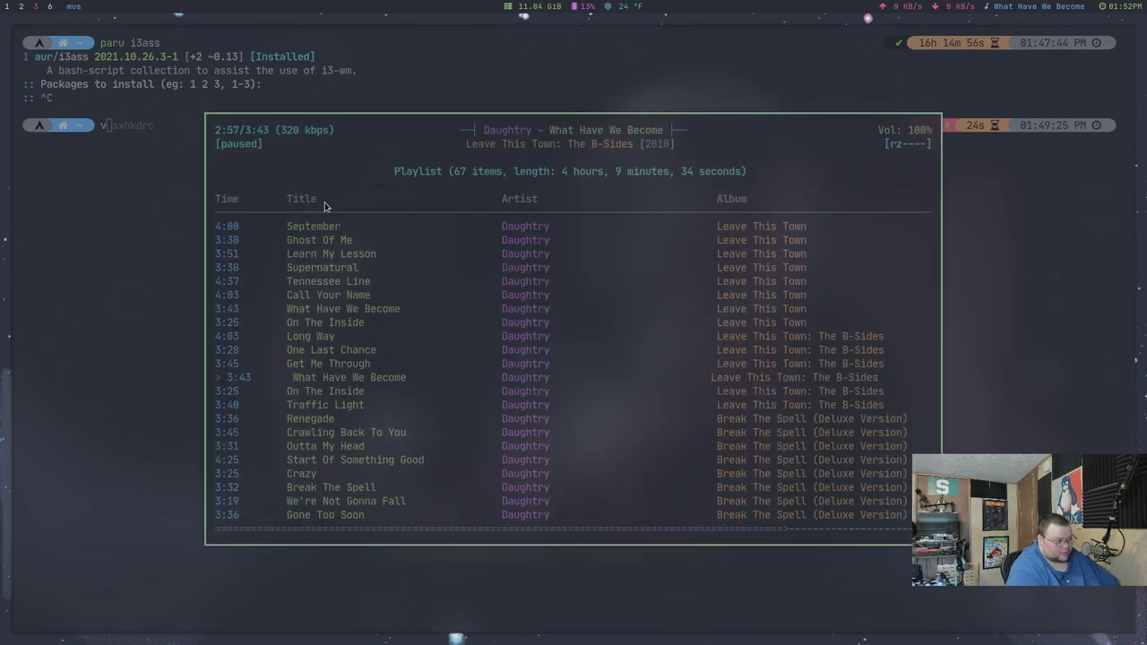
key(q)
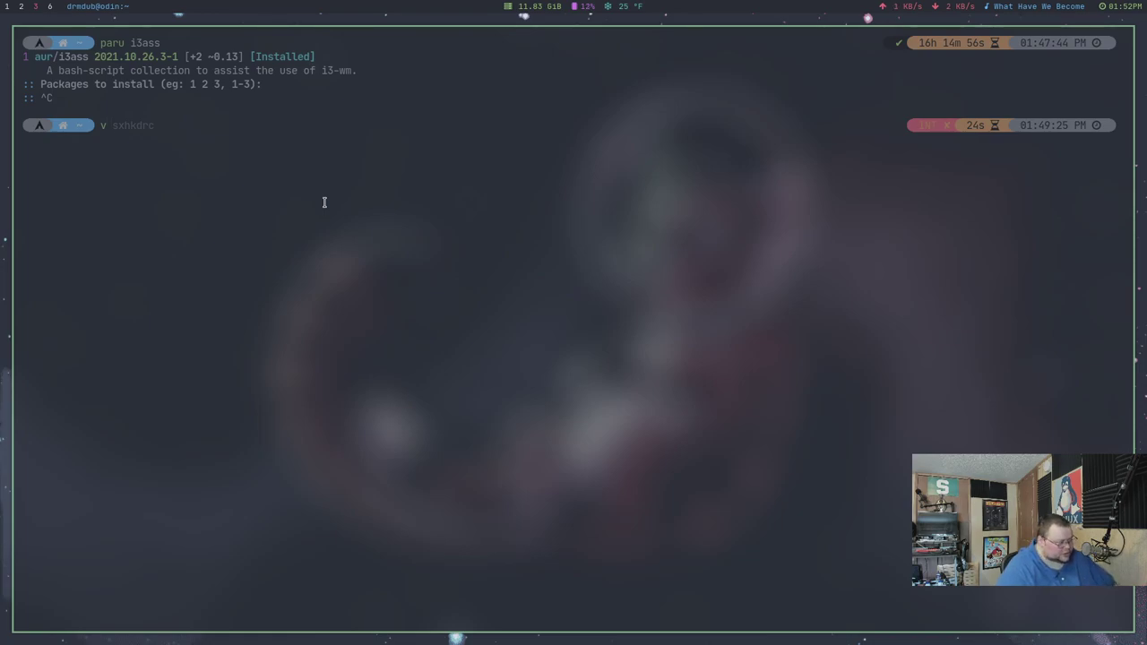
key(BackSpace)
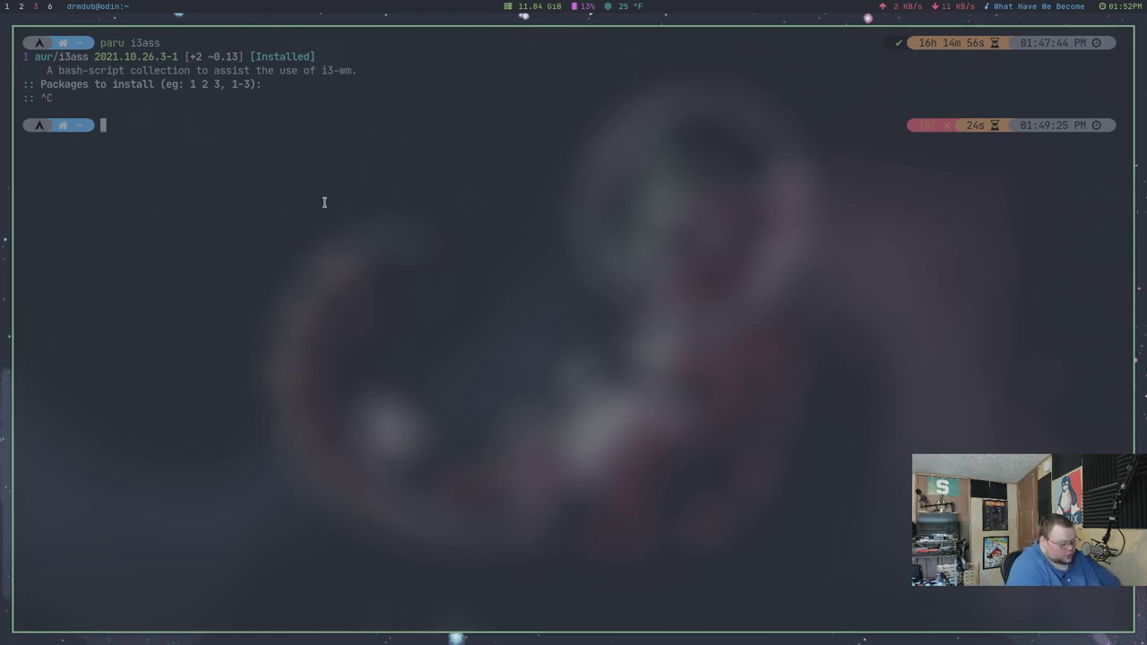
Change to the .config/i3/ directory and open the config file in nvim
text(c)
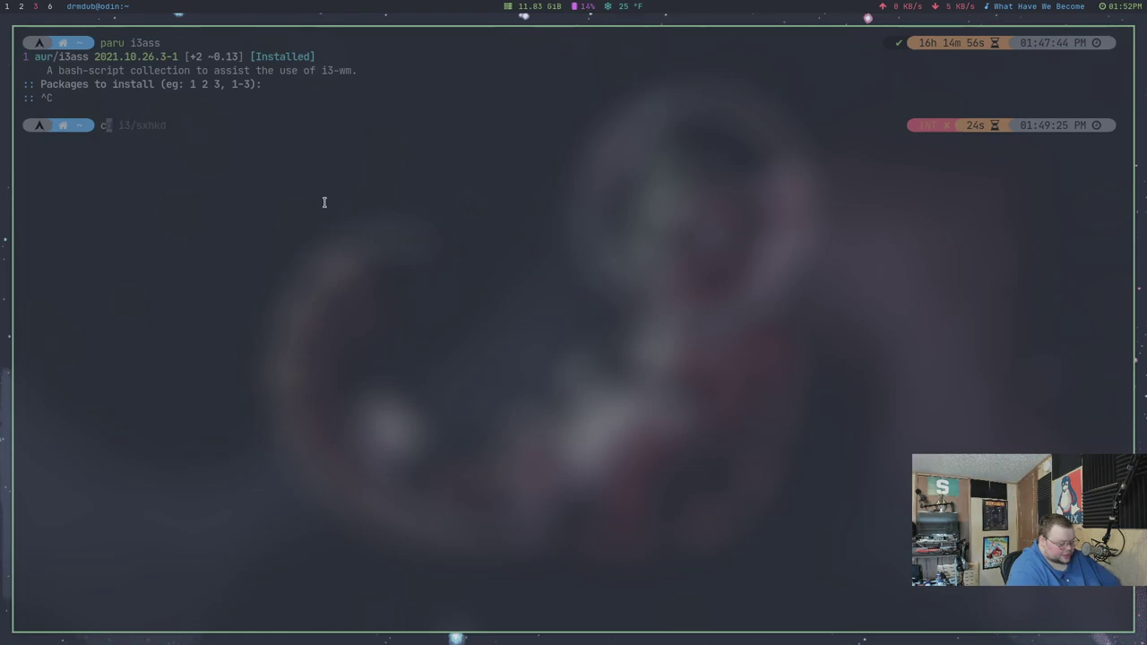
text(d .config/i3/)
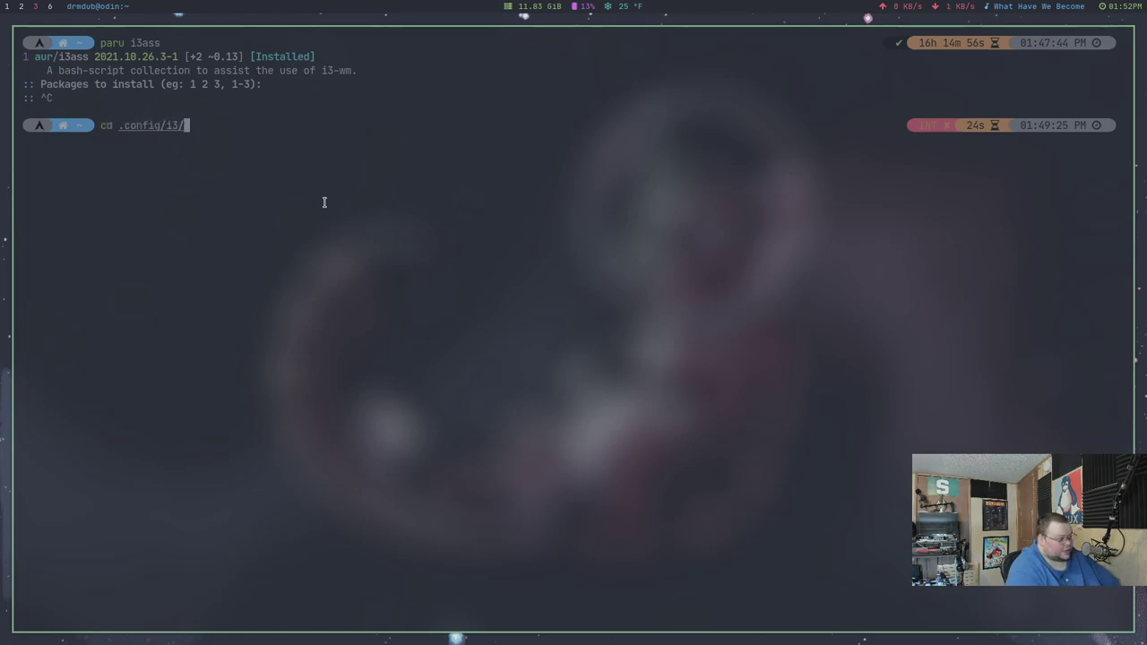
key(Return)
text(nvim config)
key(Return)
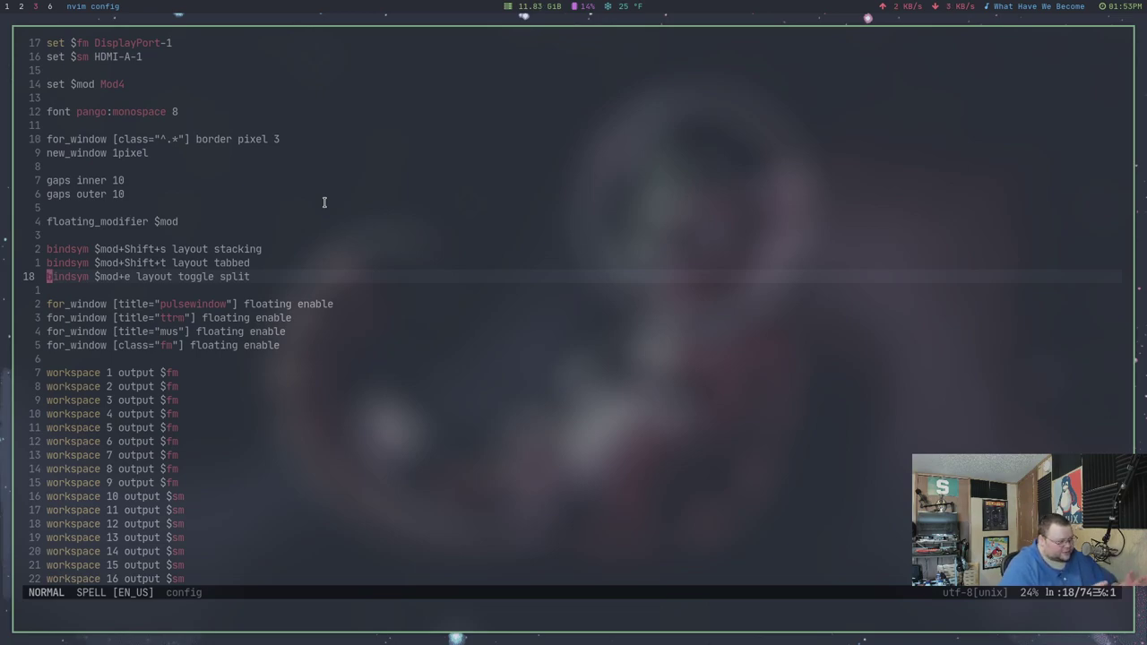
Open sxhkd/sxhkdrc in a vertical split beside the i3 config file
text(:)
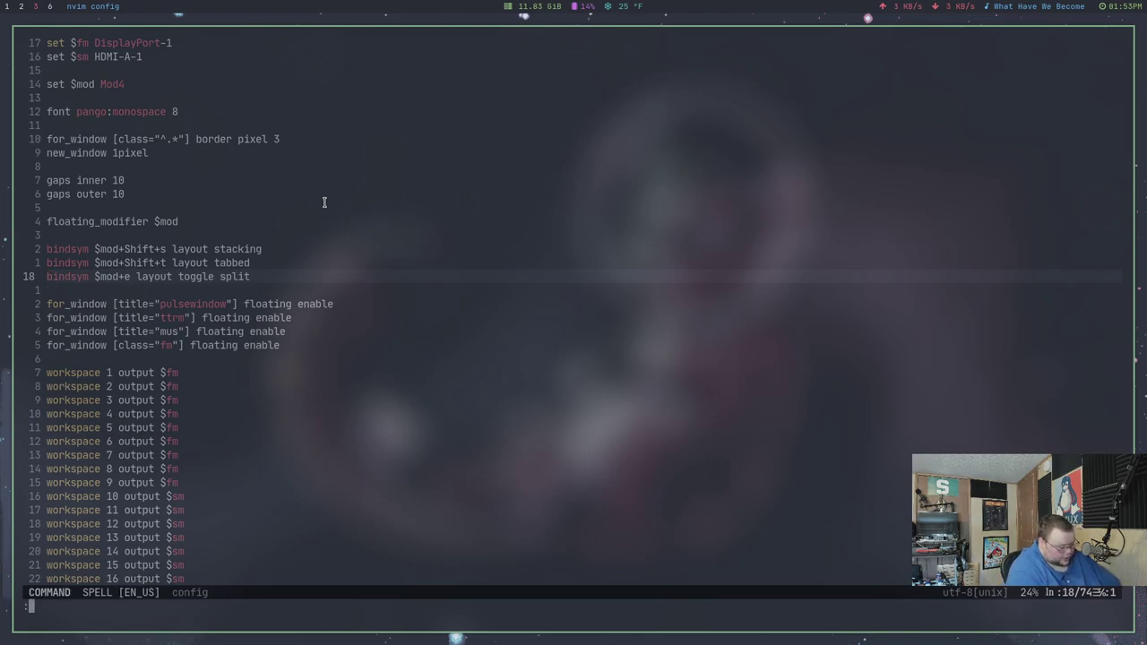
text(vs)
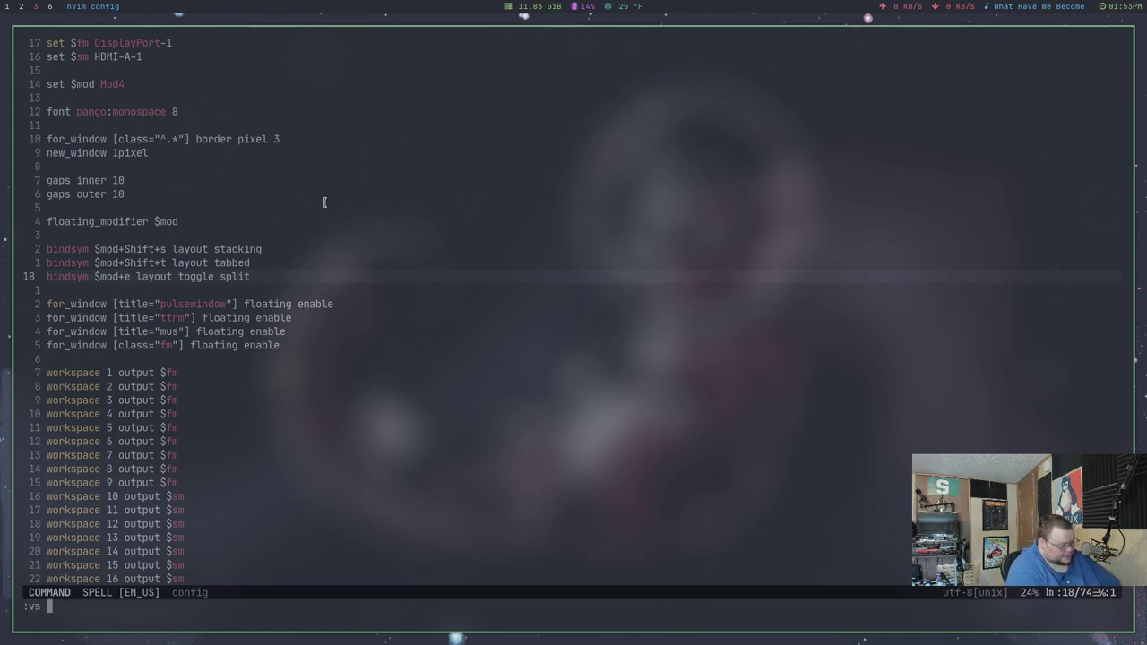
text( sxhkd/sxhkdrc)
key(Return)
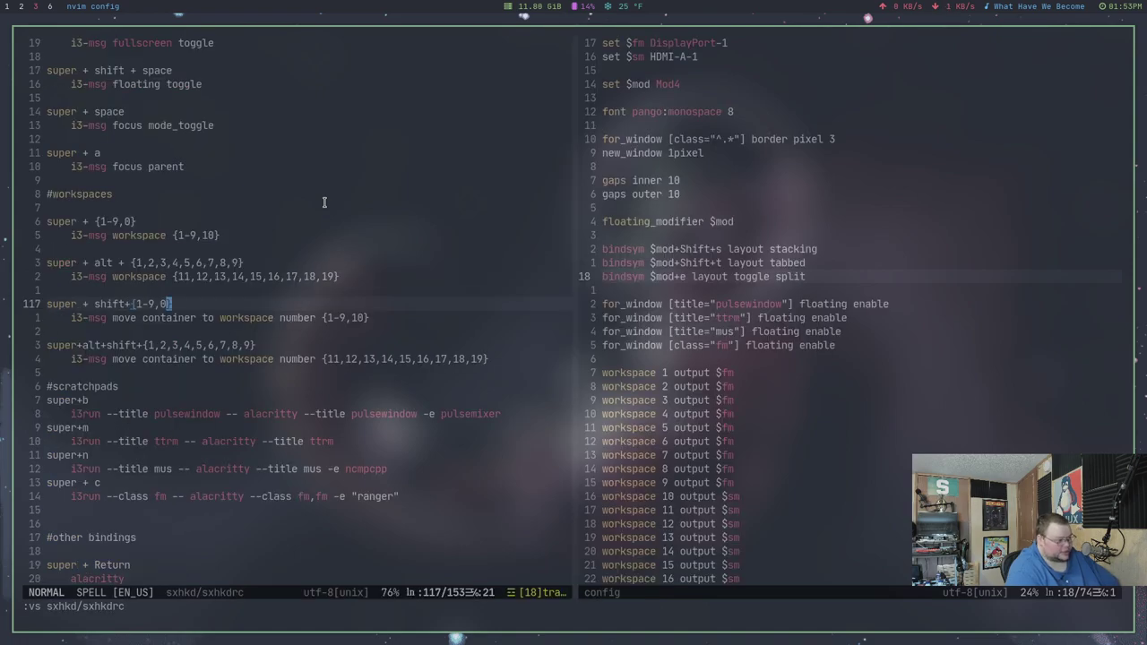
Move the cursor to the pulsewindow i3run command in the #scratchpads section of sxhkdrc
key(j)
key(j)
key(j)
key(j)
key(j)
key(j)
key(j)
key(j)
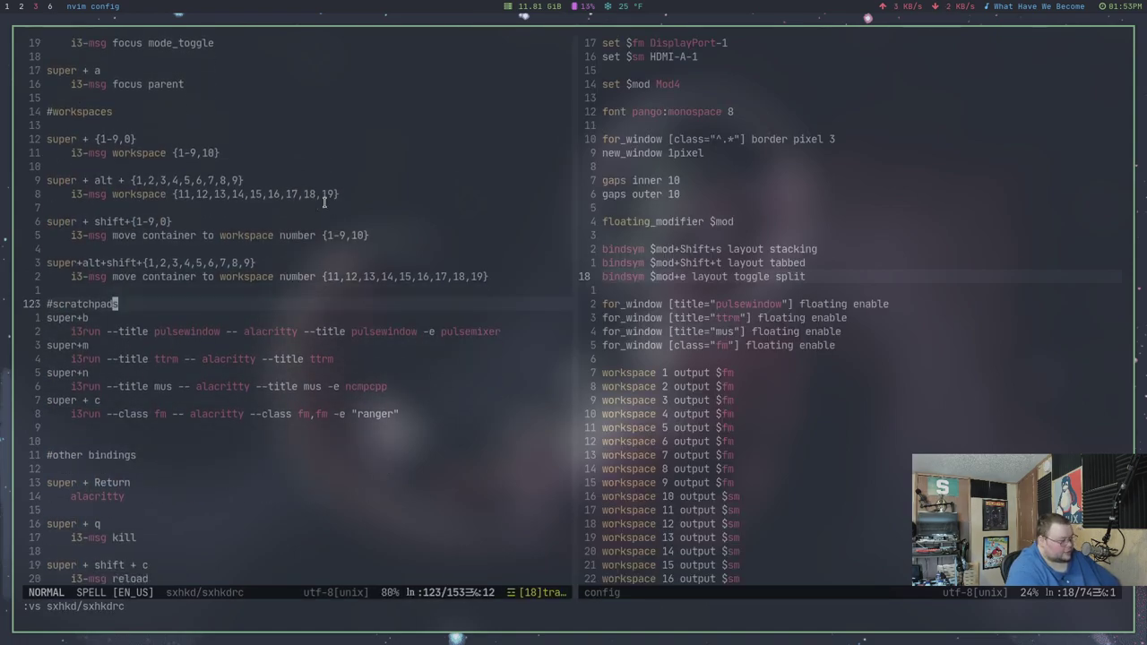
key(w)
key(w)
key(w)
key(l)
key(l)
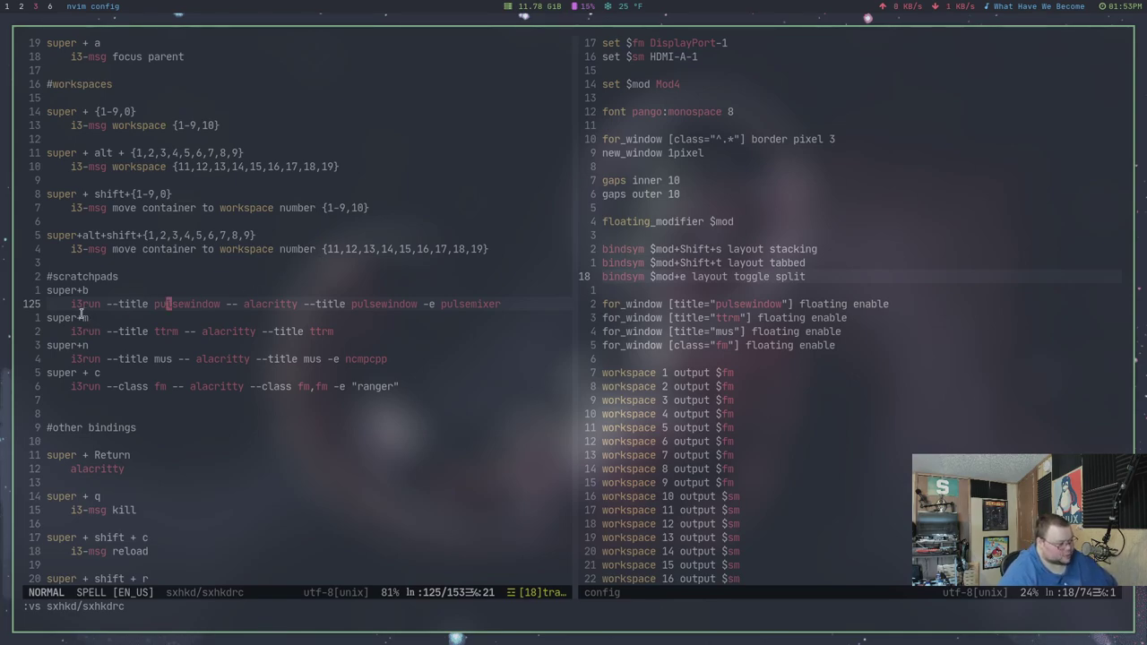
Highlight in turn i3run, --title, pulsewindow and the alacritty launch command in the super+b binding
drag(70, 305, 99, 304)
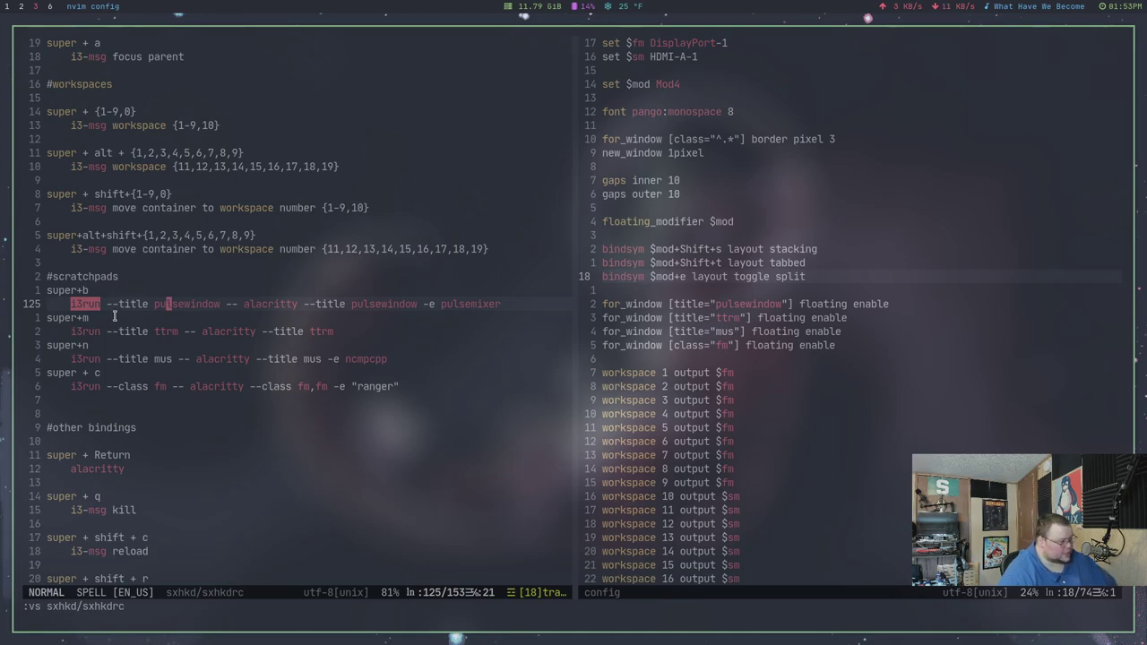
drag(107, 305, 151, 304)
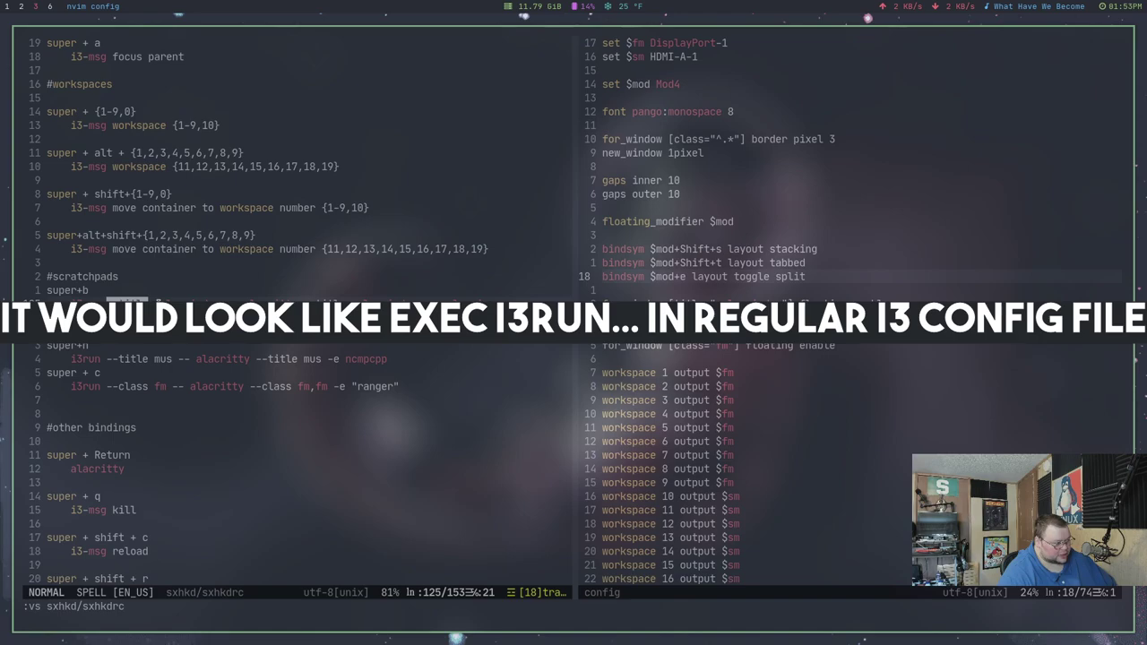
drag(160, 302, 215, 302)
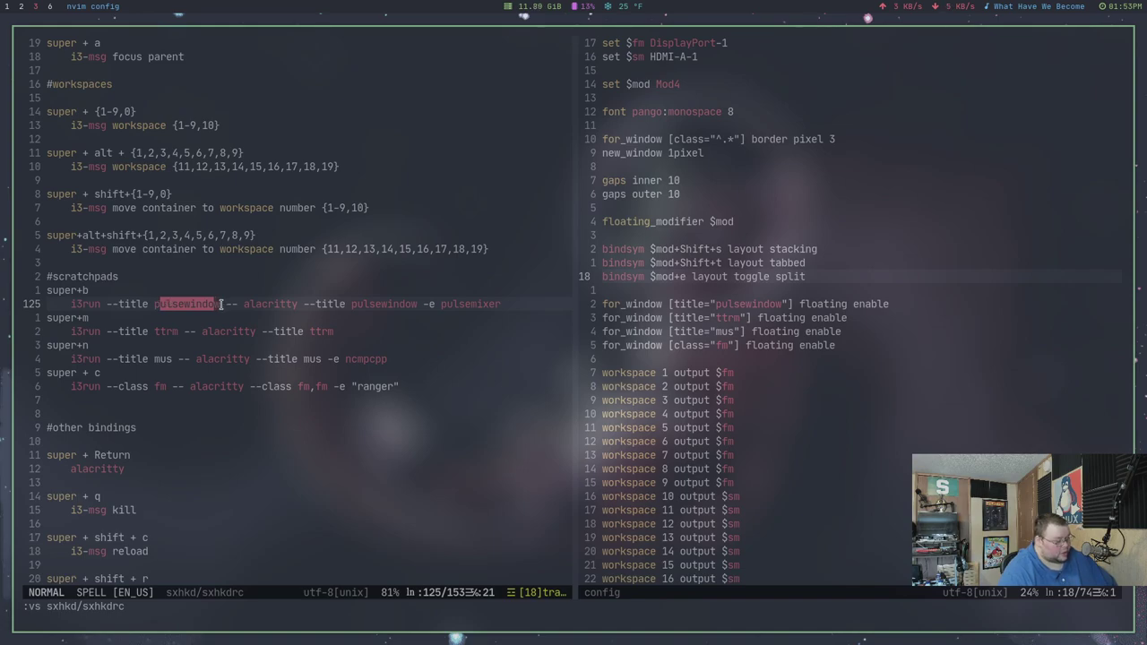
drag(227, 304, 499, 306)
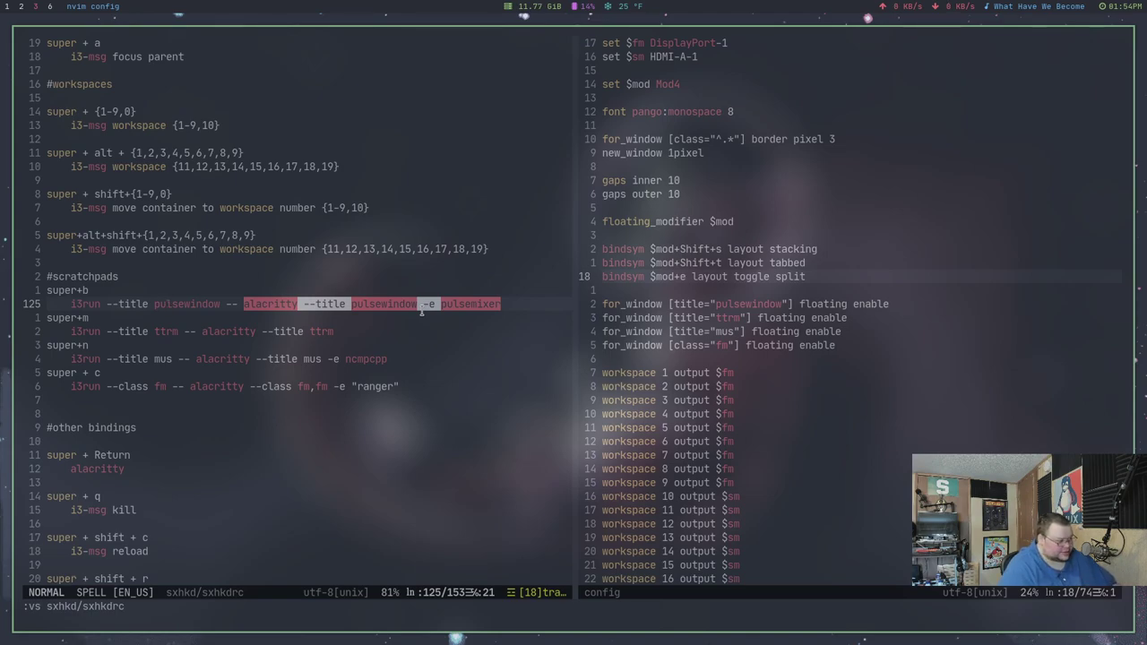
Clear the highlight, bring up the pulsemixer scratchpad and hide it again
click(267, 313)
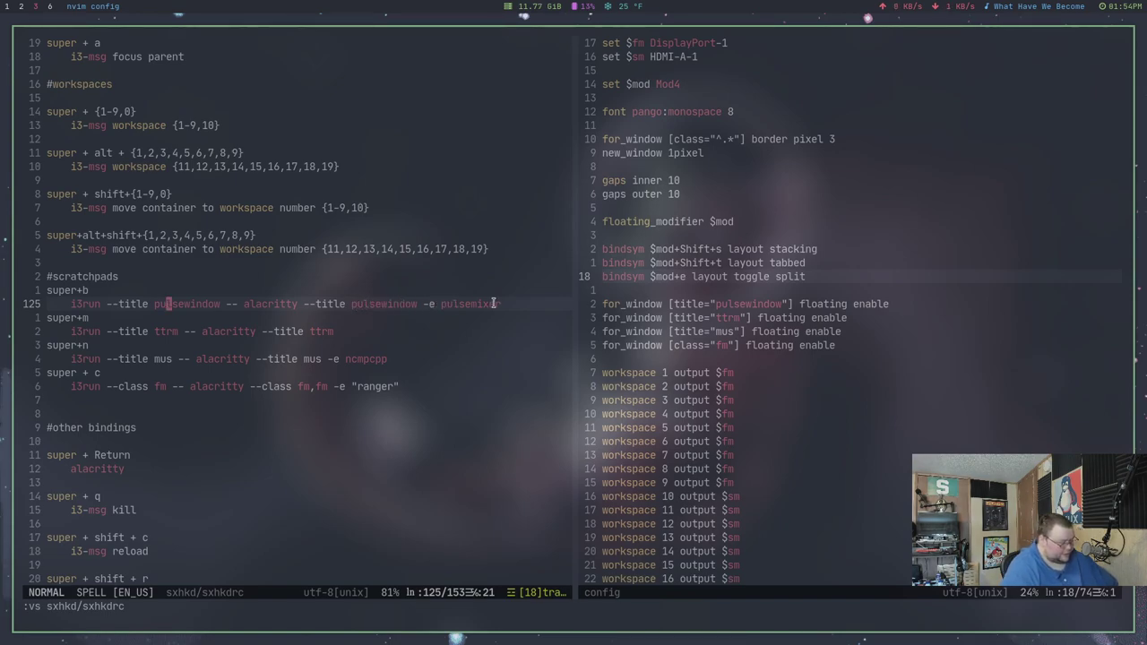
key(super+b)
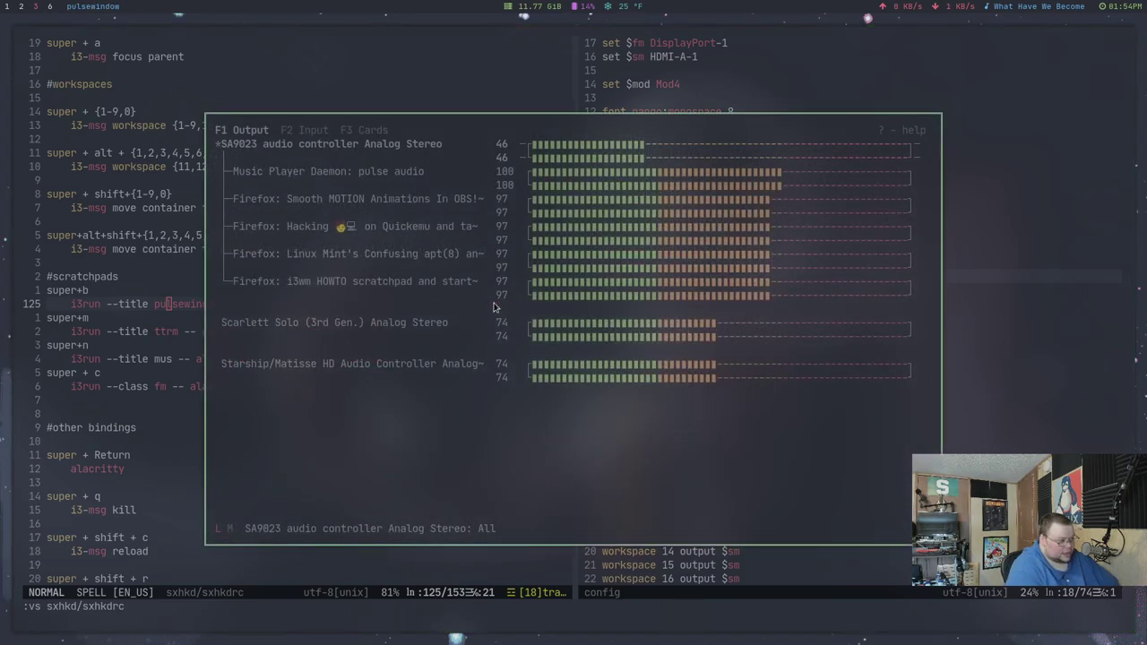
key(super+b)
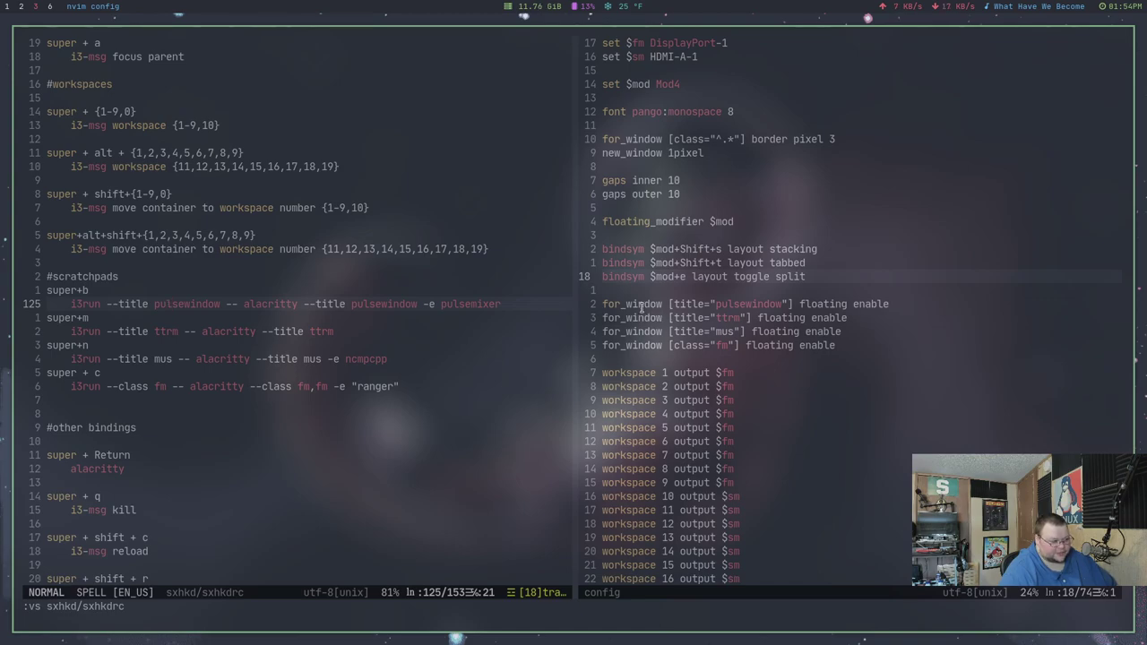
Highlight the pulsewindow for_window rule in the i3 config, and --title and alacritty in the ttrm binding
click(604, 305)
drag(605, 305, 788, 304)
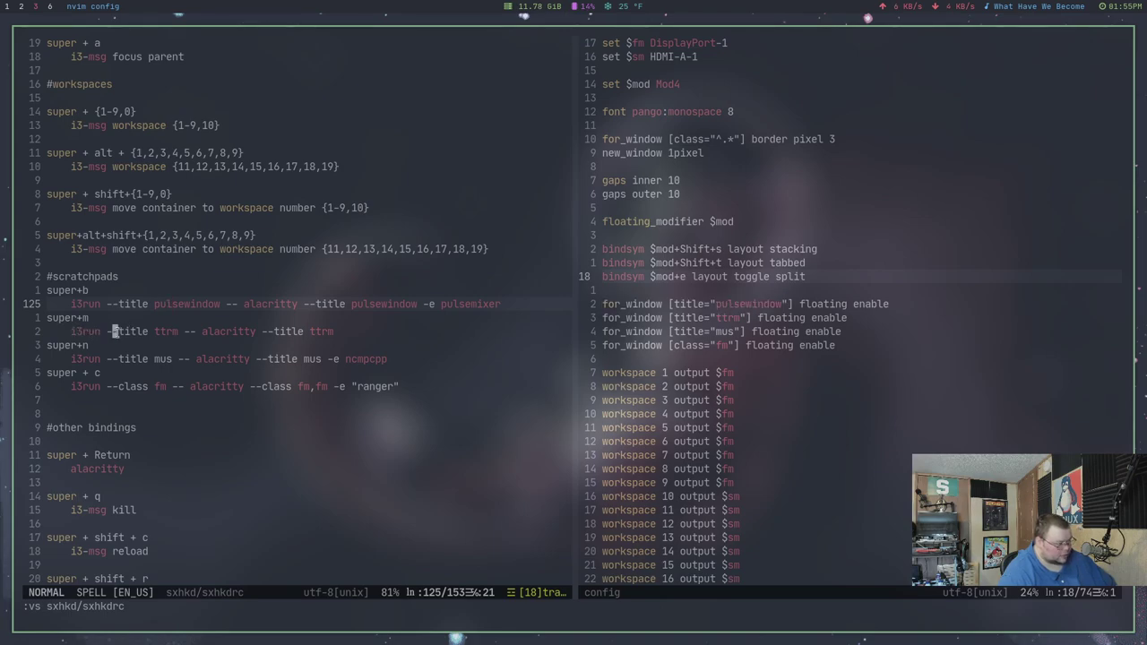
drag(113, 331, 143, 332)
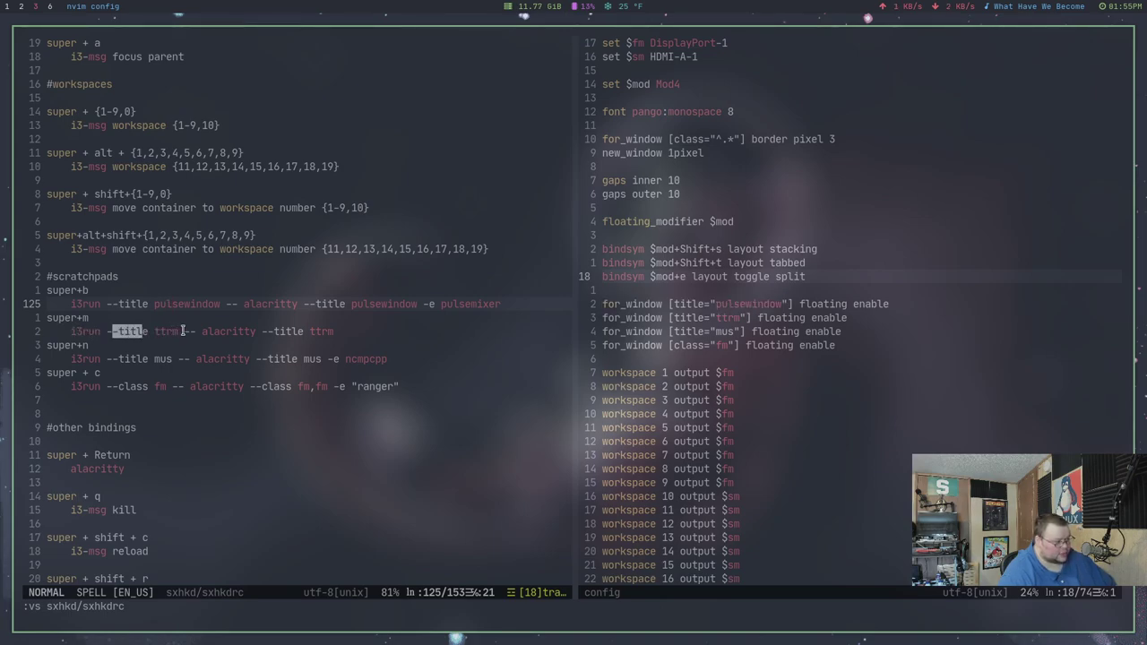
drag(203, 332, 252, 331)
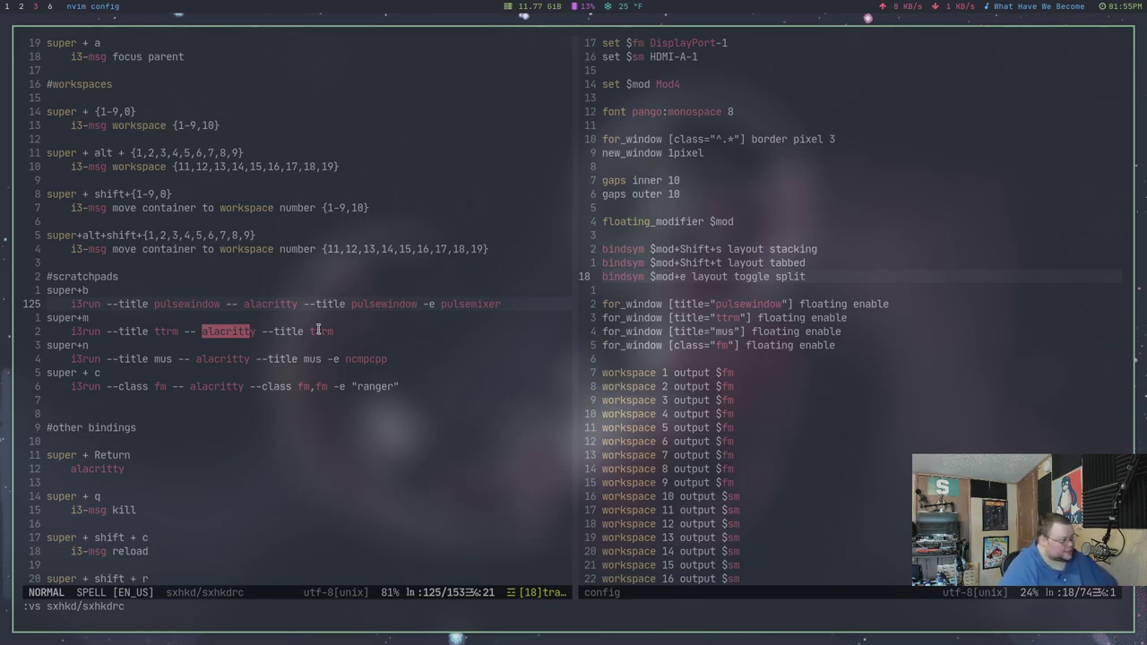
Open a terminal on workspace 4 and launch ranger in it
key(super+4)
key(super+Return)
text(rabg)
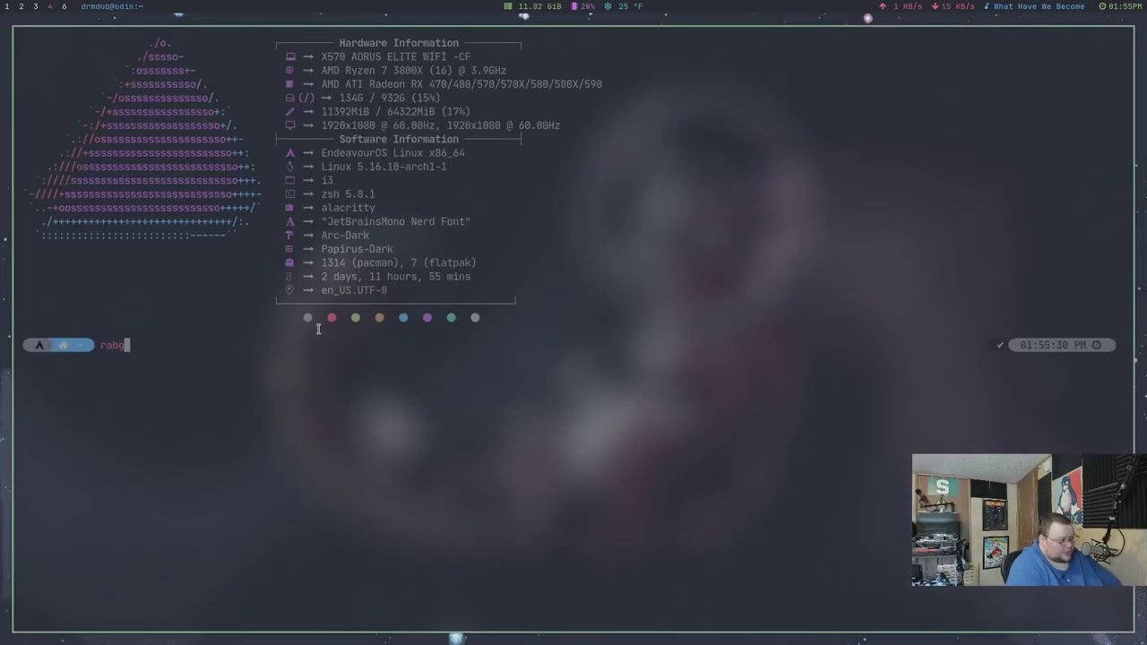
text(er)
key(Return)
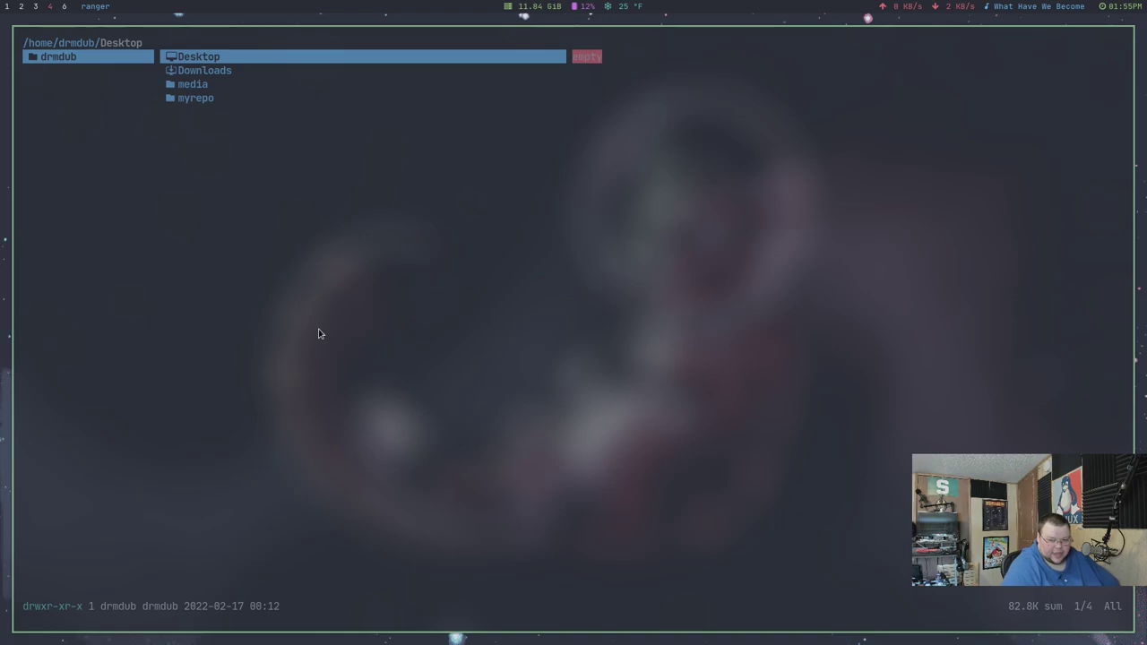
Bring up the fm scratchpad over the regular ranger window, dismiss it, and return to the config files on workspace 3
key(super+Return)
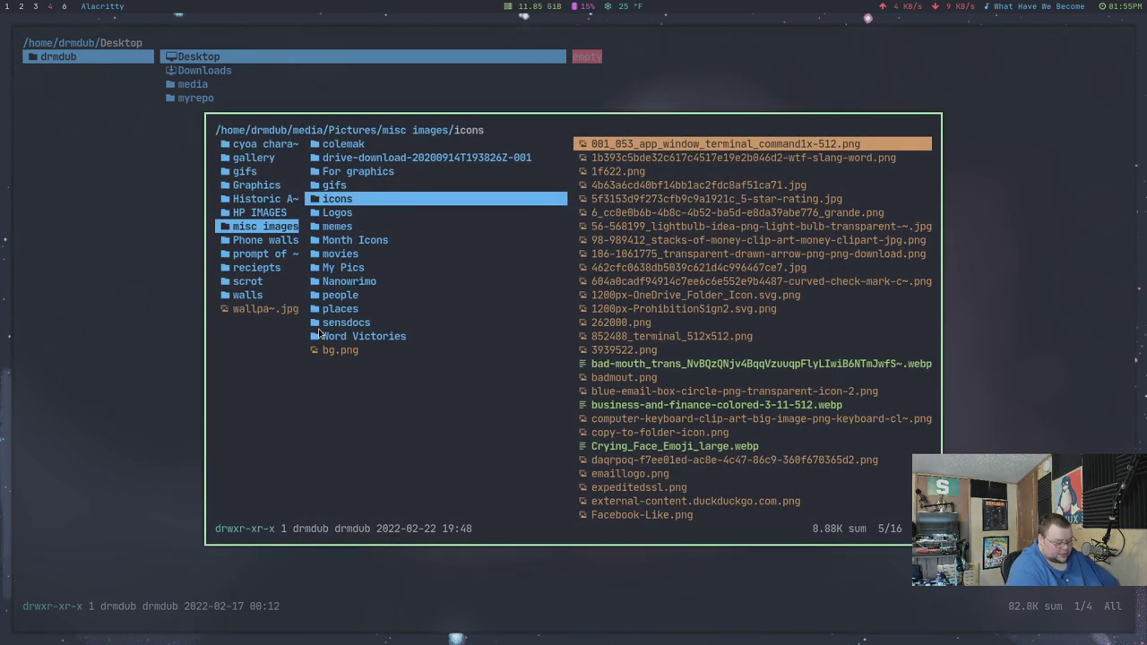
key(q)
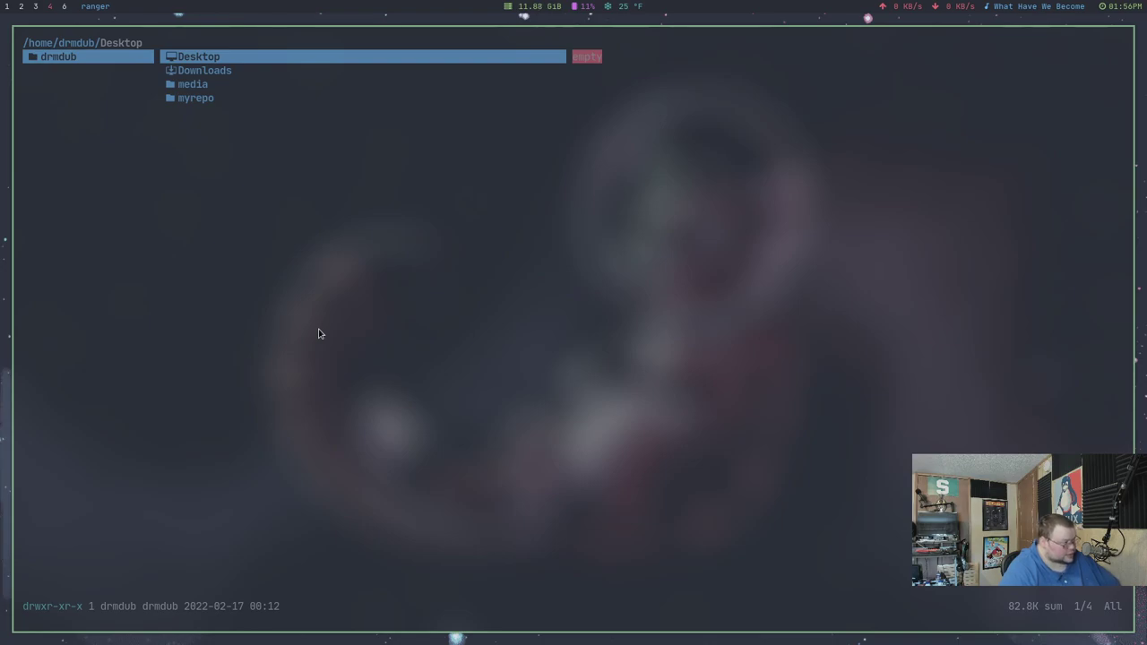
key(super+c)
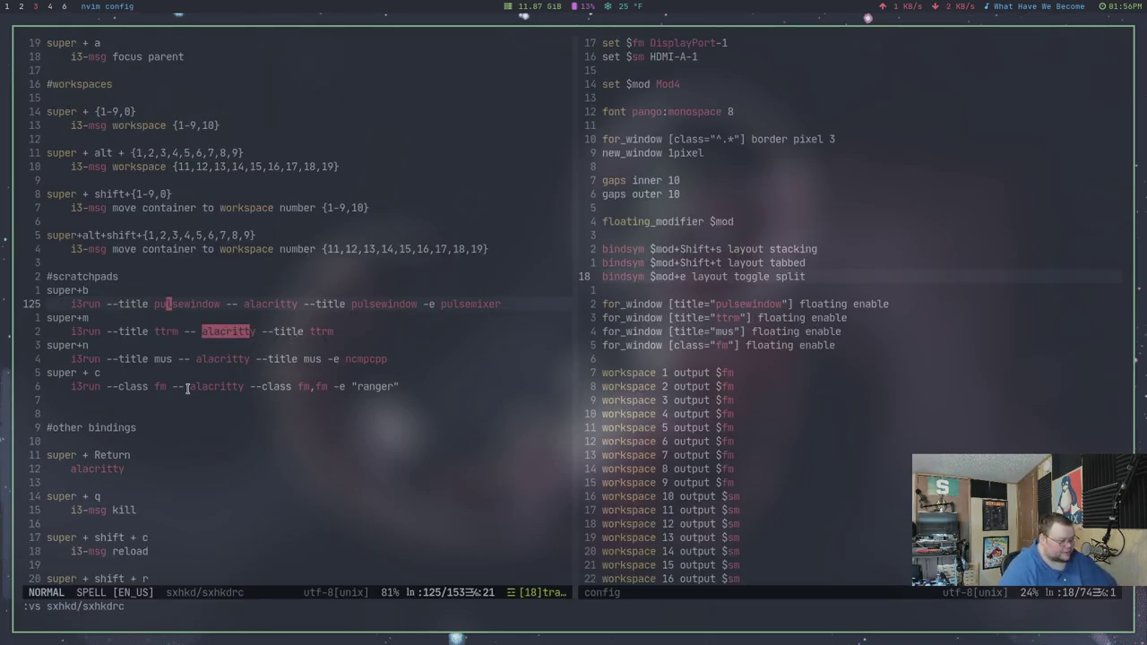
Highlight the alacritty --class part, the fm class name and "ranger" in the super + c binding
drag(190, 386, 292, 385)
double_click(300, 386)
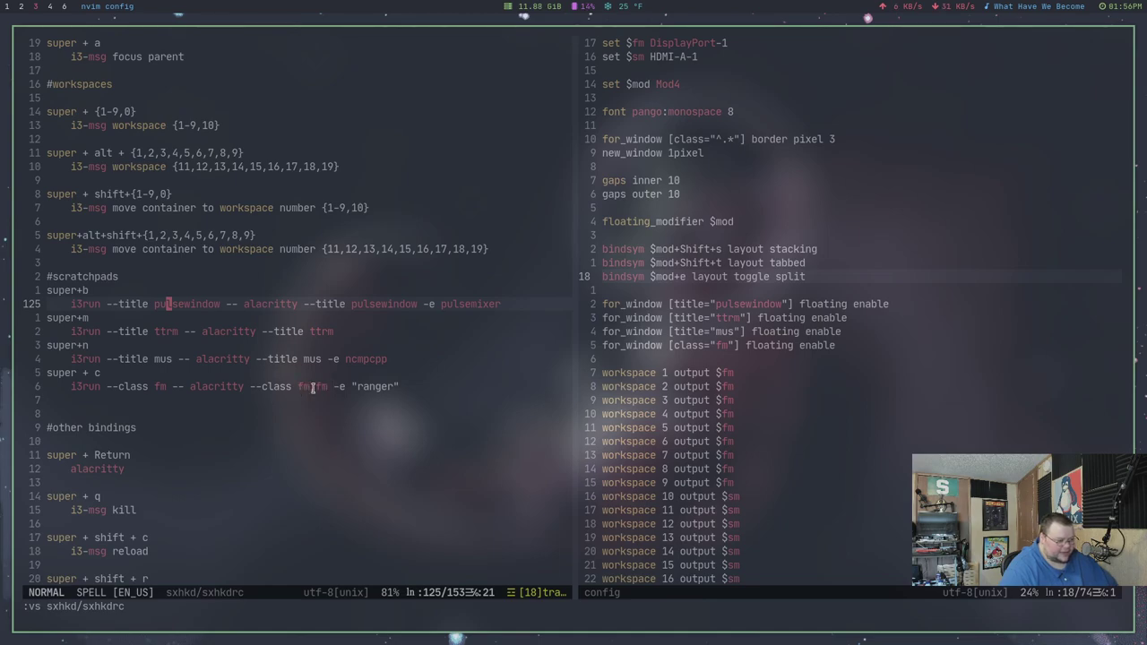
double_click(358, 386)
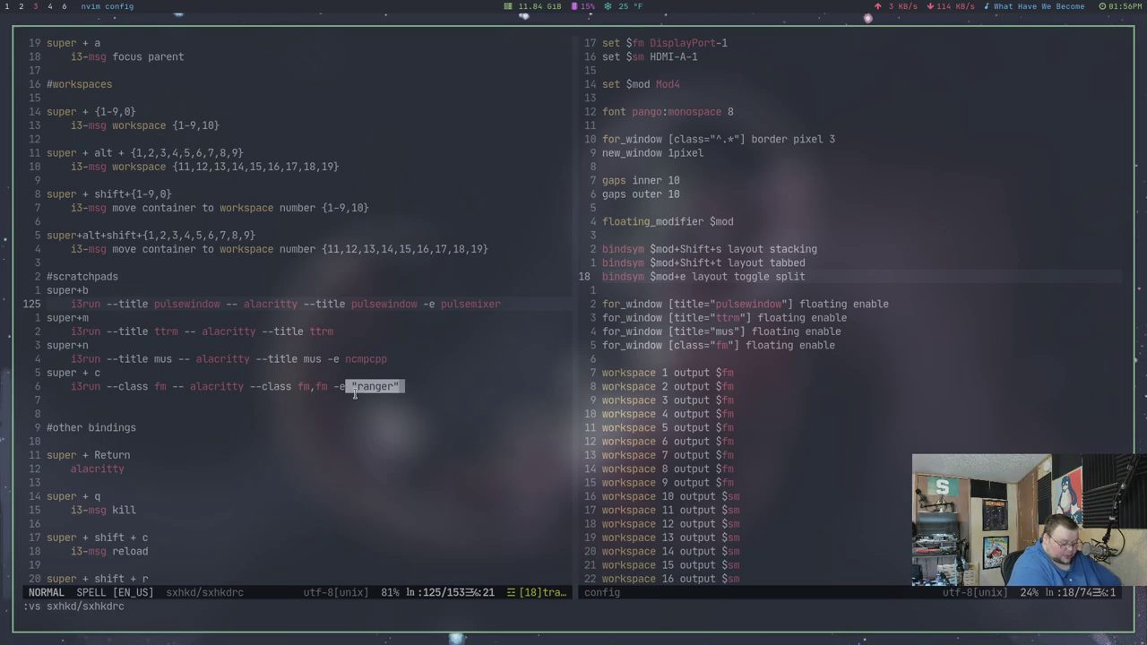
Bring up the ranger scratchpad, examine the window state table on the i3run wiki page, and return to workspace 3
key(super+c)
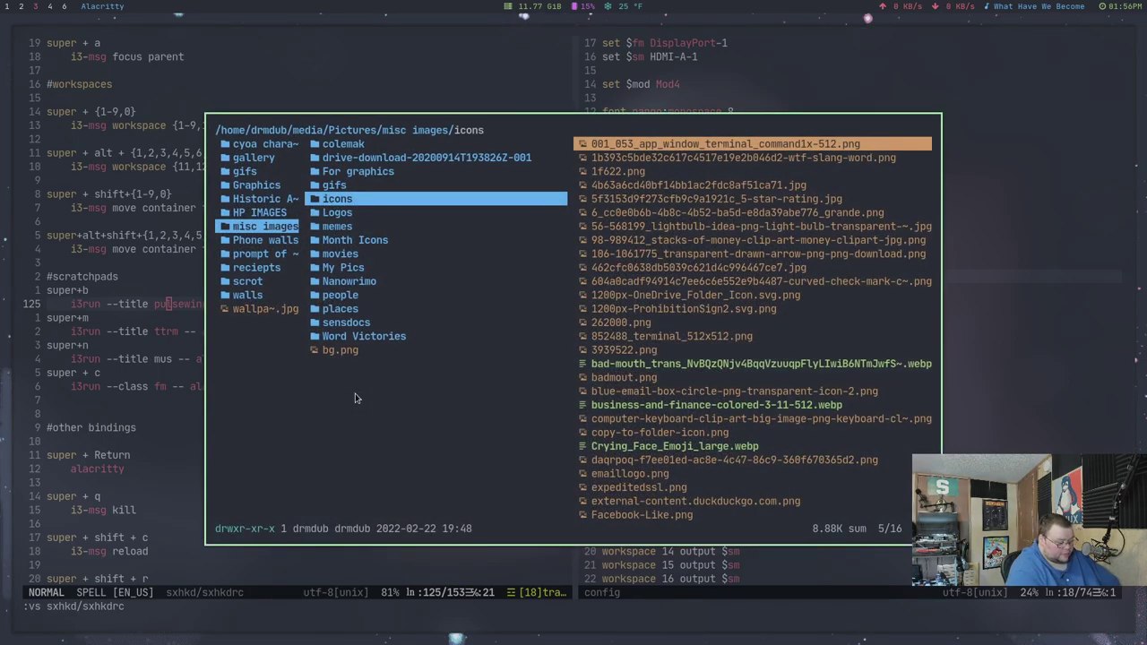
key(super+2)
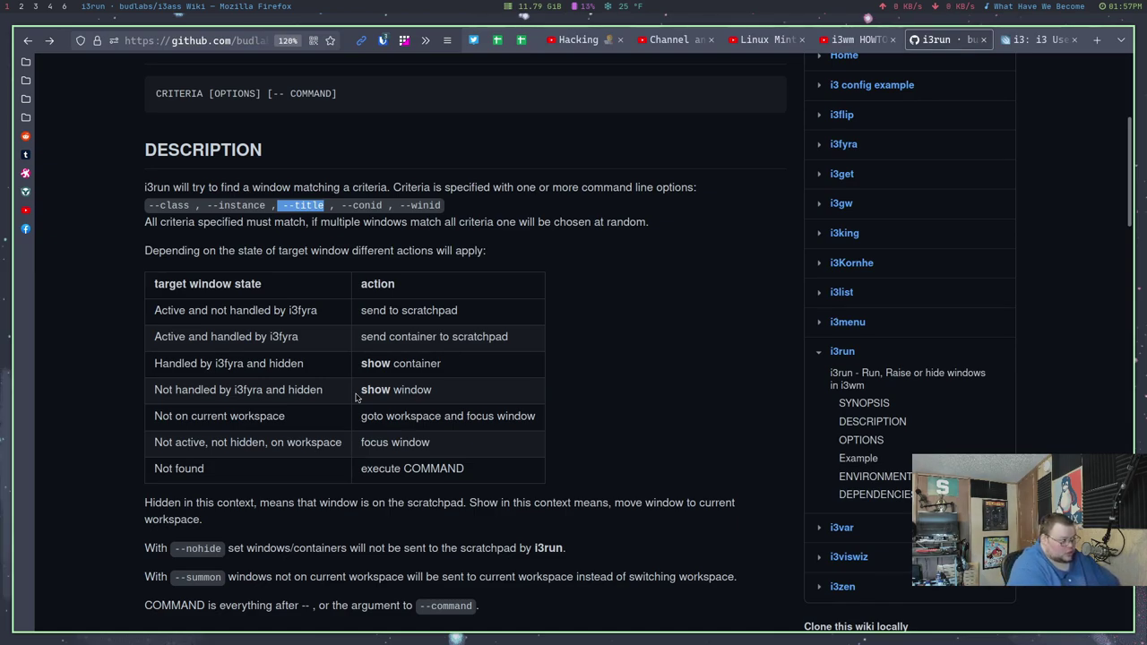
key(super+2)
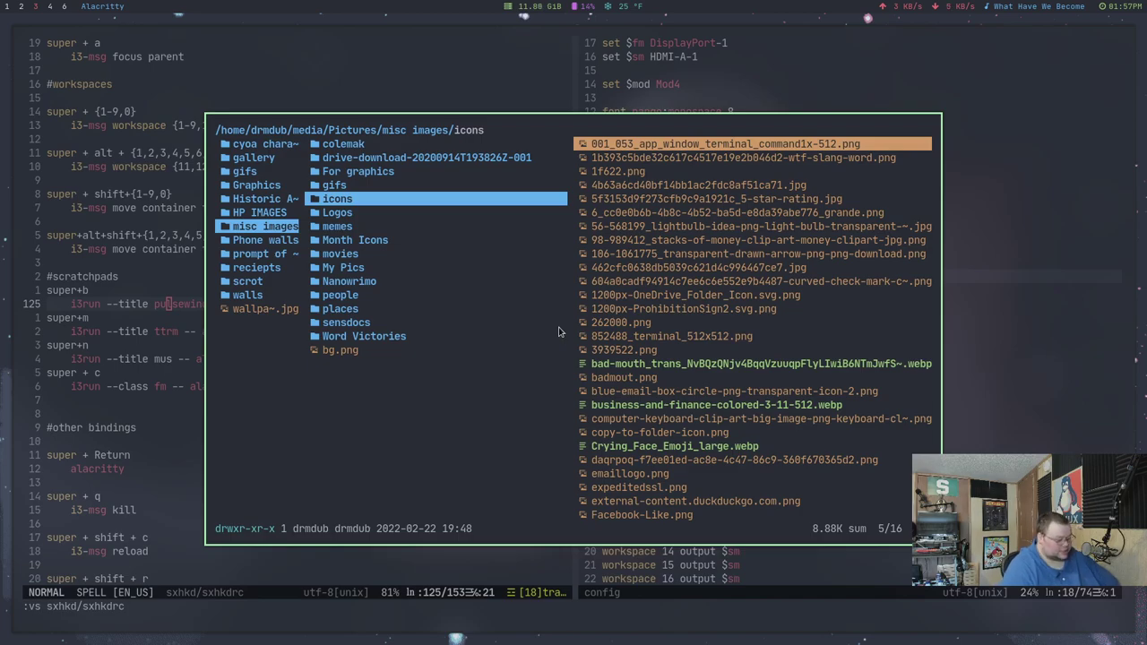
Visit workspace 7, return to workspace 3, and hide the ranger scratchpad there
key(super+7)
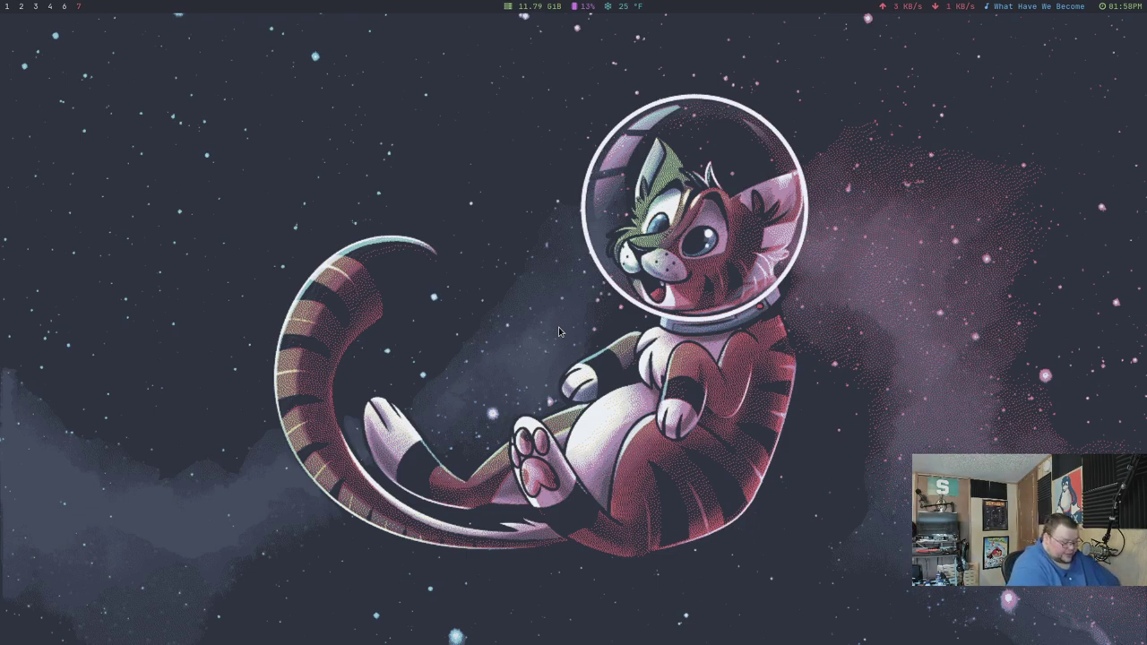
key(super+3)
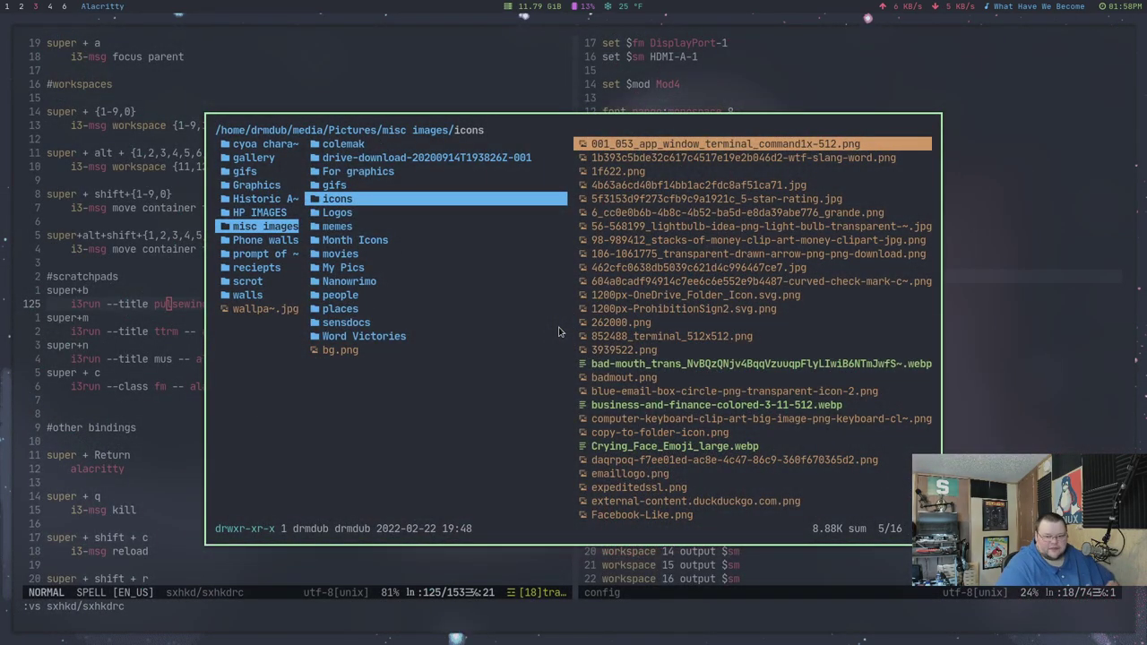
key(q)
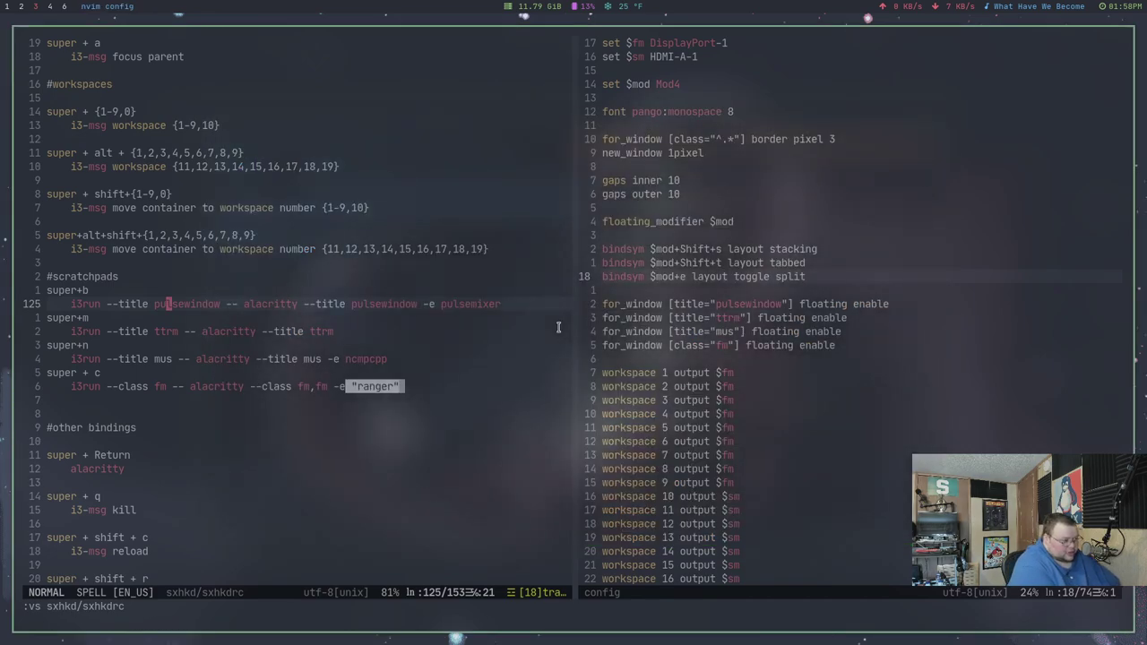
Switch to workspace 7, summon the ranger scratchpad there, and toggle it off and on again
key(super+7)
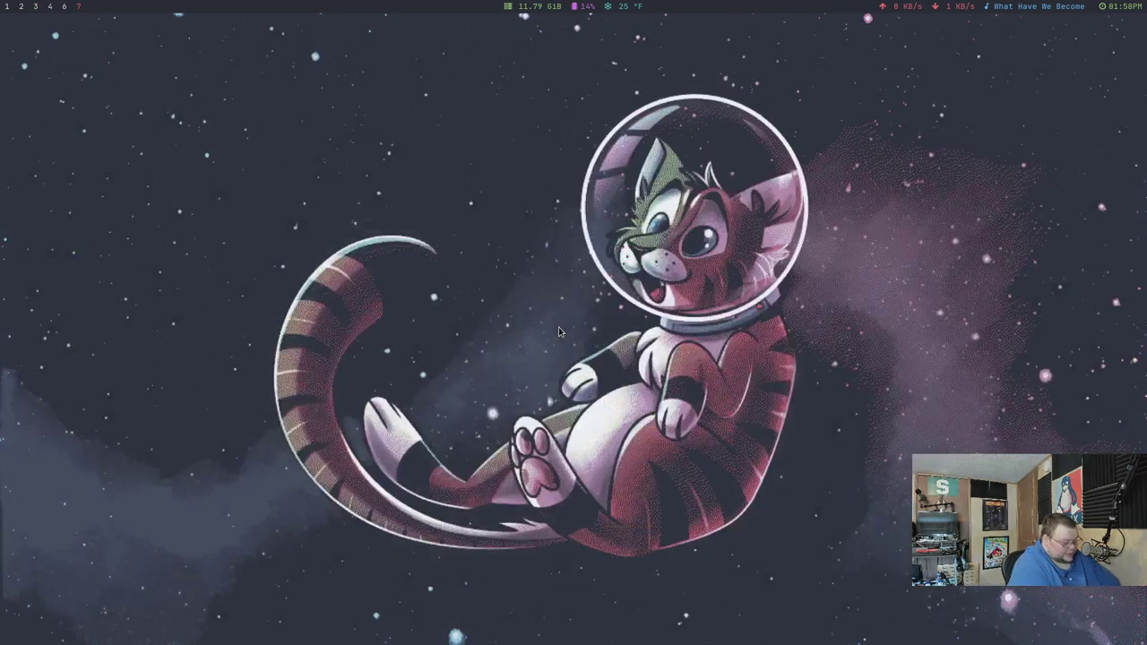
key(super+c)
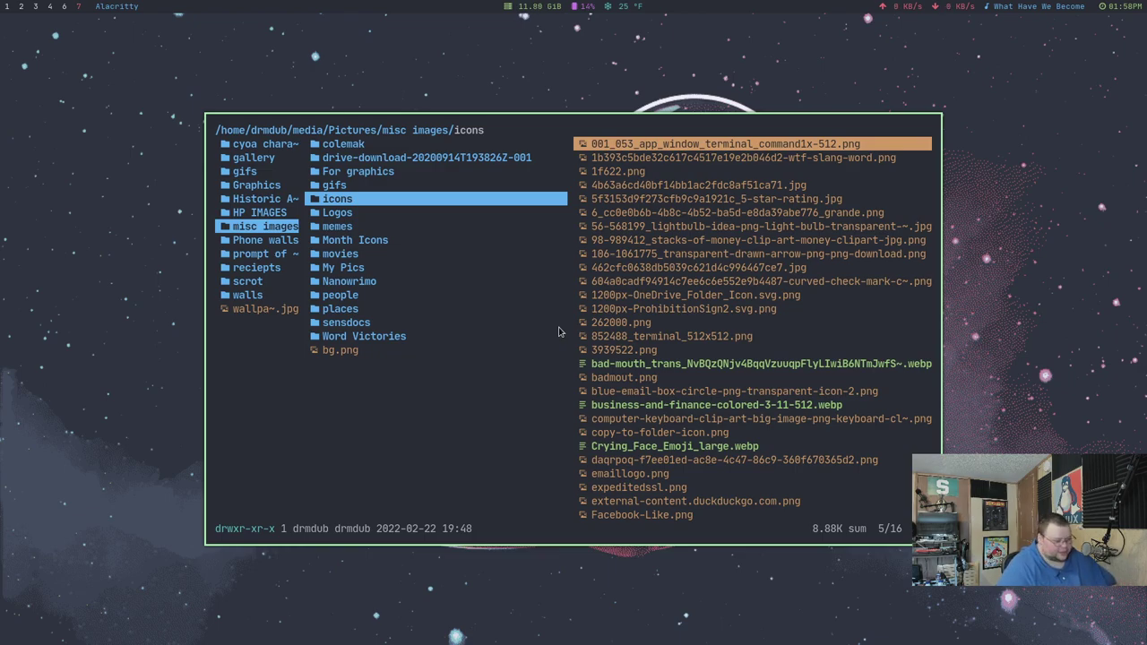
key(super+c)
key(super+c)
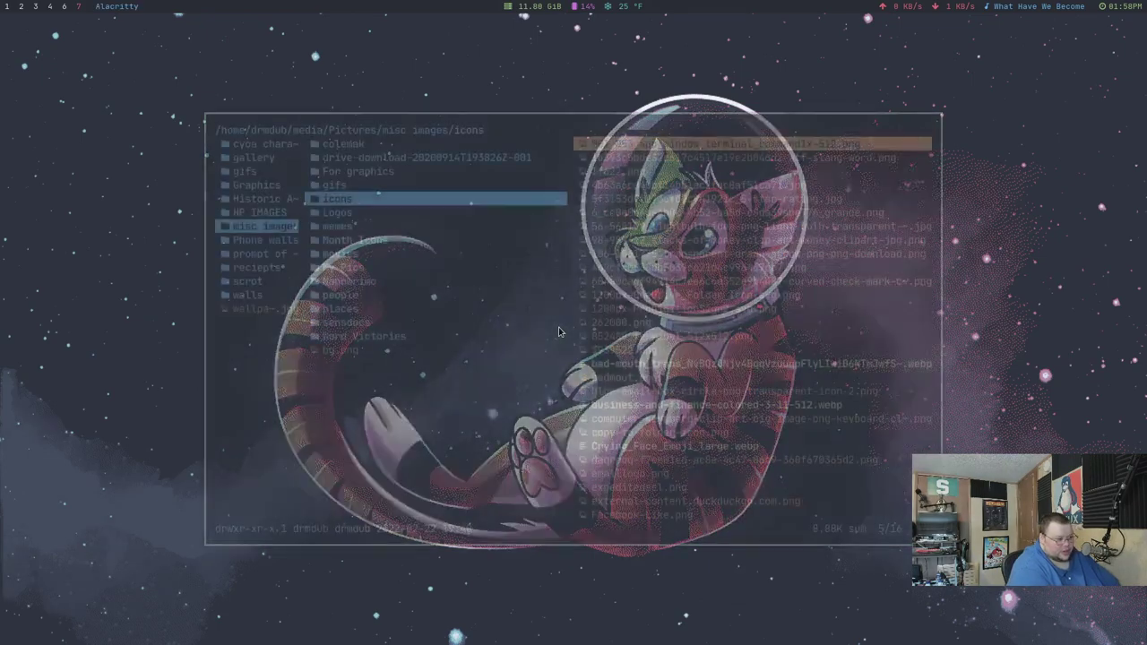
Browse the misc images folders in the ranger scratchpad, leave Month Icons selected, and toggle the scratchpad
key(j)
key(j)
key(j)
key(j)
key(j)
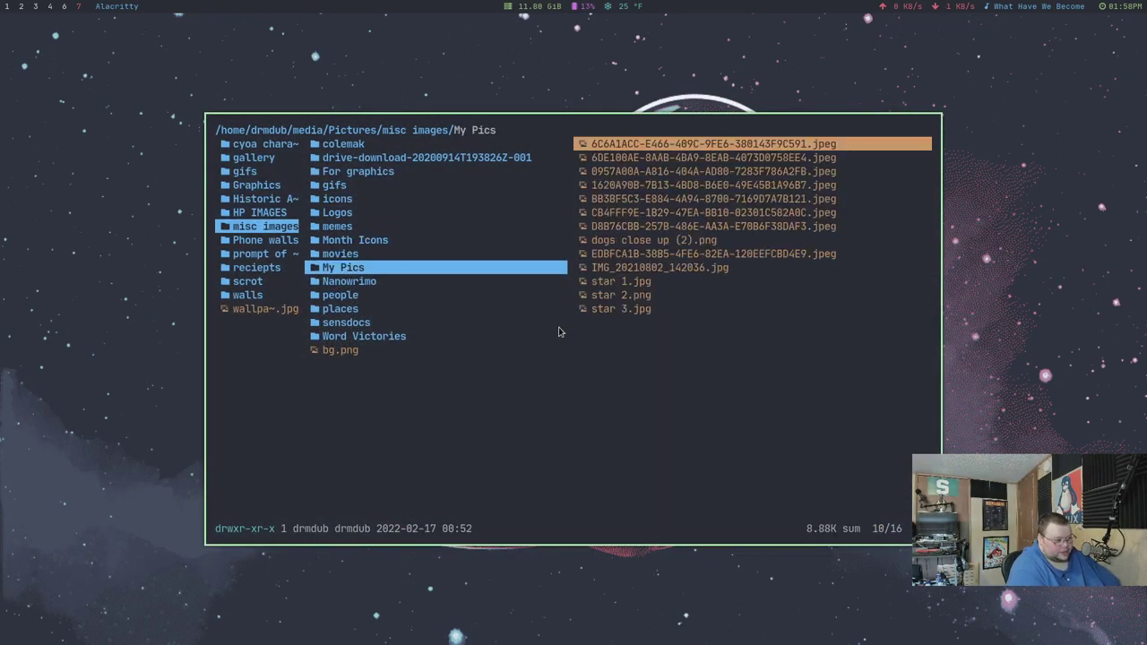
key(k)
key(k)
key(k)
key(j)
key(super+c)
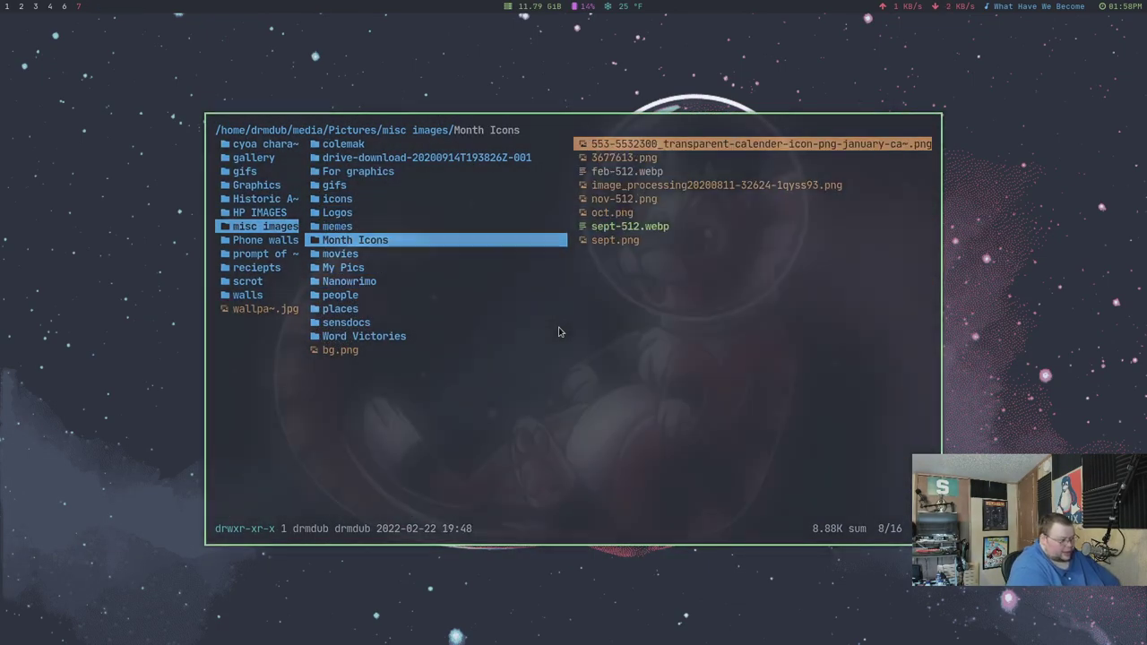